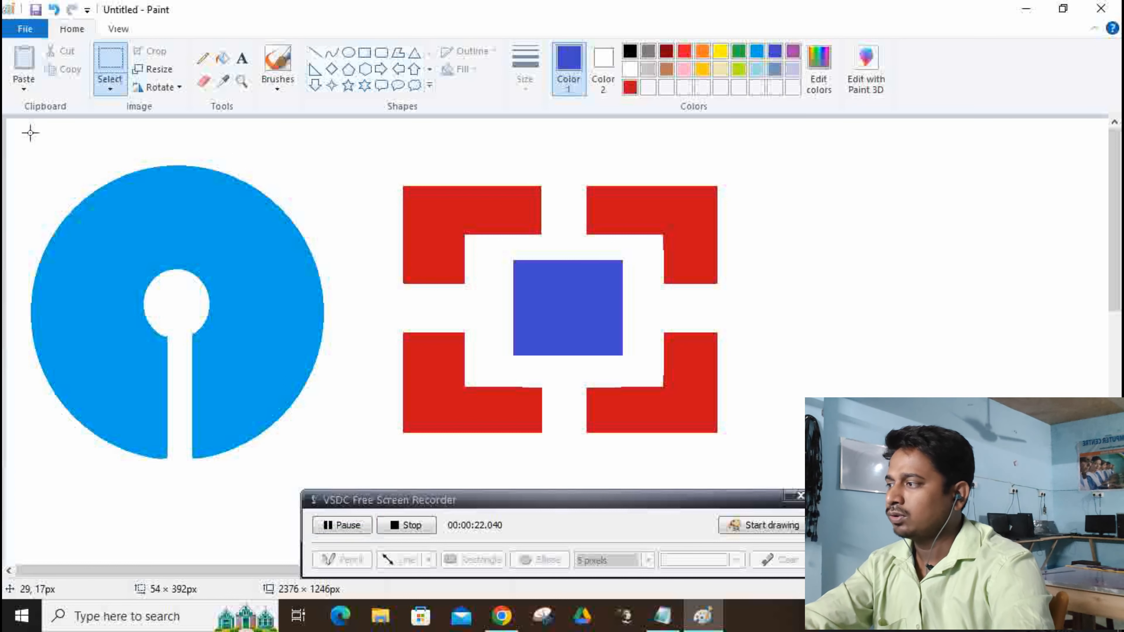
Step: Select both logo drawings together and delete them from the canvas
{"action": "left_click_drag", "start_coordinate": [17, 128], "coordinate": [840, 468]}
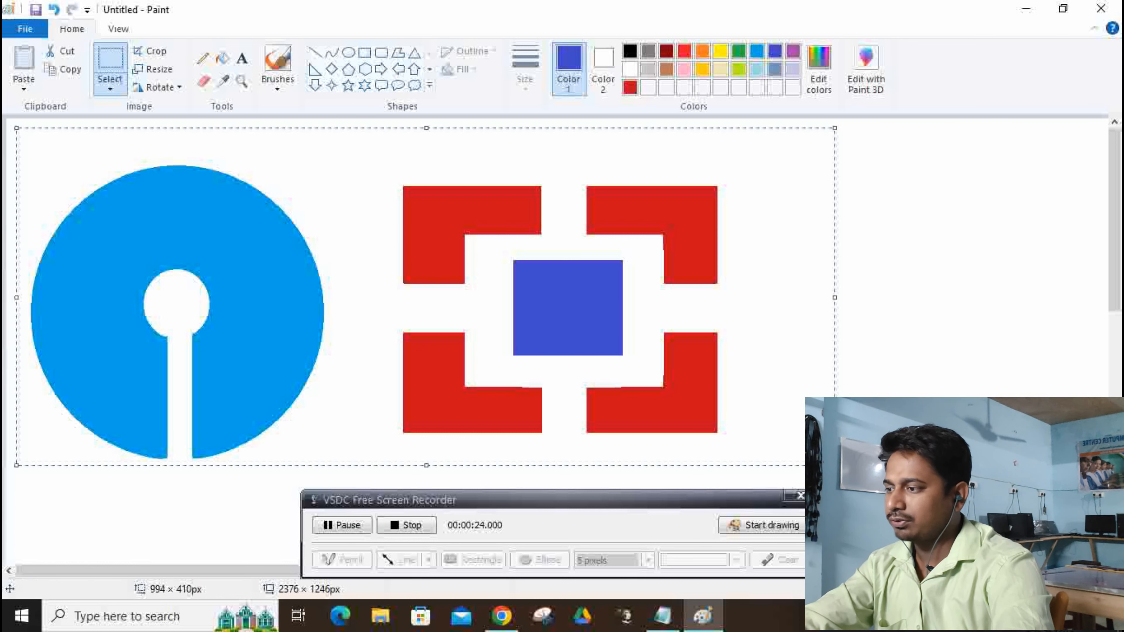
{"action": "key", "text": "Delete"}
Step: Sketch a rough addition layout with a plus sign and an underline using the recorder's red pencil, and finish the overlay drawing
{"action": "left_click_drag", "start_coordinate": [647, 499], "coordinate": [411, 524]}
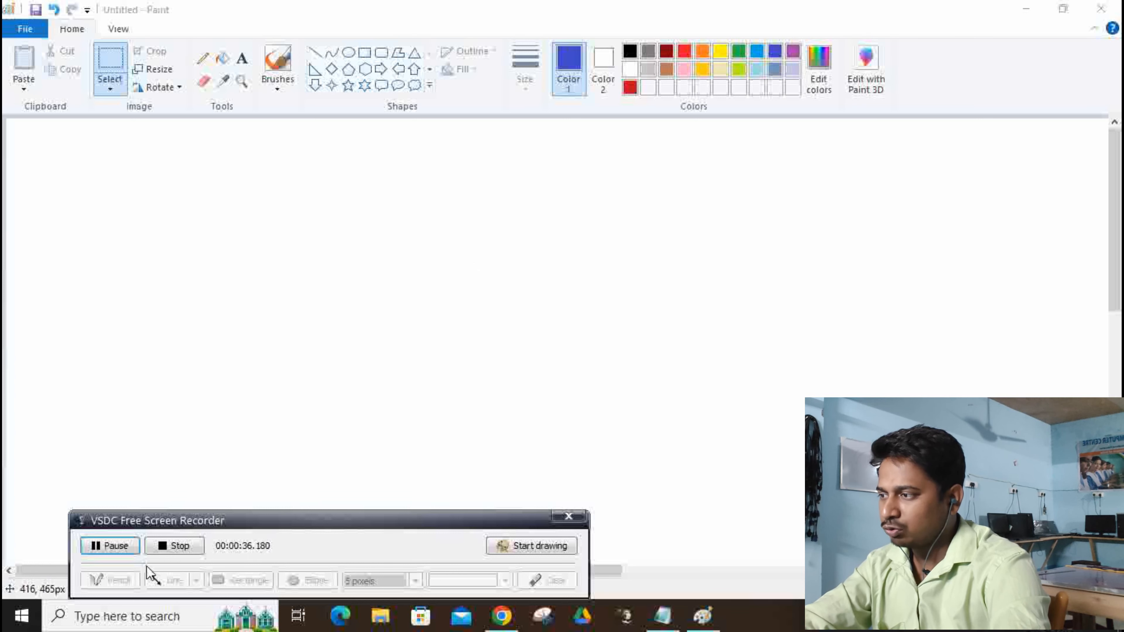
{"action": "left_click", "coordinate": [529, 545]}
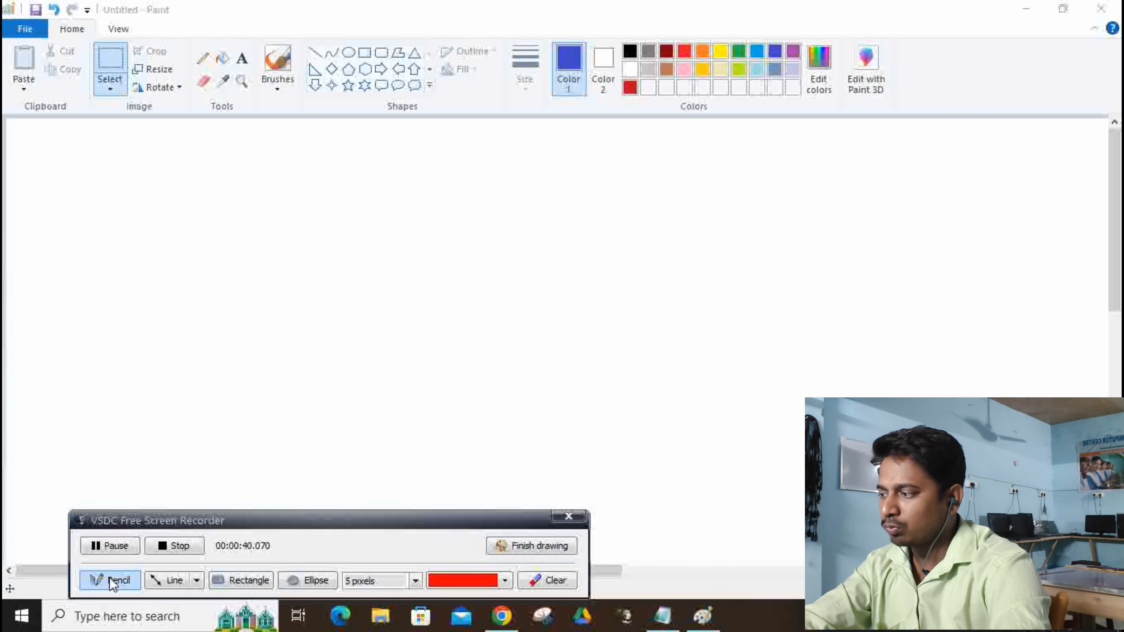
{"action": "left_click_drag", "start_coordinate": [514, 194], "coordinate": [522, 224]}
{"action": "mouse_move", "coordinate": [558, 191]}
{"action": "left_mouse_down"}
{"action": "mouse_move", "coordinate": [570, 216]}
{"action": "mouse_move", "coordinate": [620, 216]}
{"action": "mouse_move", "coordinate": [762, 180]}
{"action": "left_mouse_up"}
{"action": "mouse_move", "coordinate": [539, 261]}
{"action": "left_mouse_down"}
{"action": "mouse_move", "coordinate": [555, 284]}
{"action": "mouse_move", "coordinate": [732, 256]}
{"action": "left_mouse_up"}
{"action": "mouse_move", "coordinate": [407, 255]}
{"action": "left_mouse_down"}
{"action": "mouse_move", "coordinate": [484, 239]}
{"action": "mouse_move", "coordinate": [475, 276]}
{"action": "left_mouse_up"}
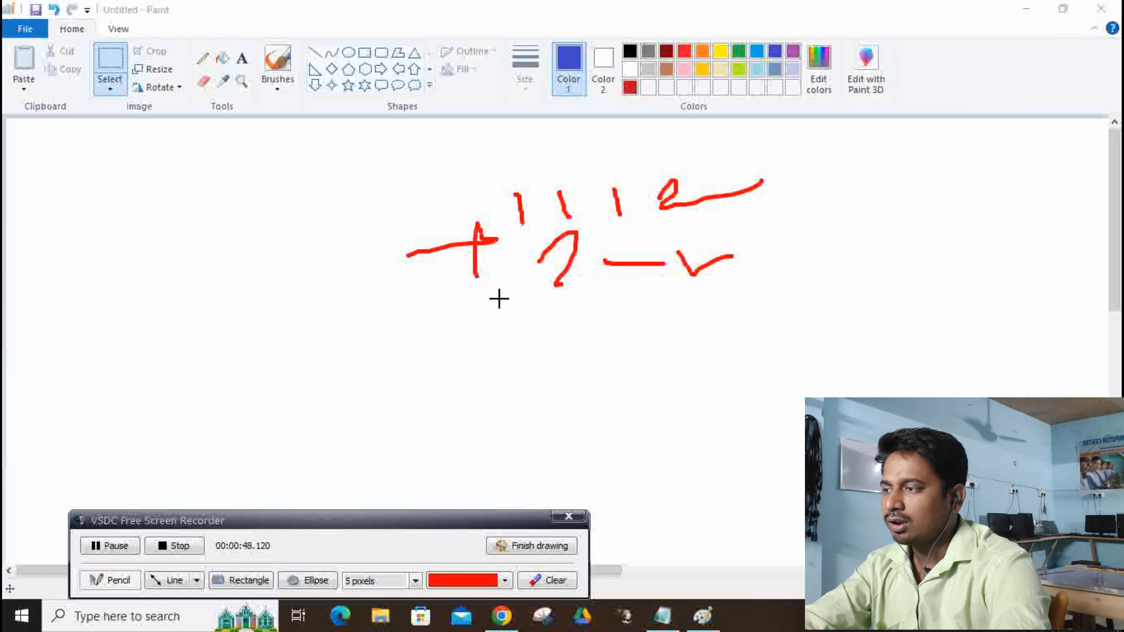
{"action": "left_click_drag", "start_coordinate": [524, 314], "coordinate": [886, 282]}
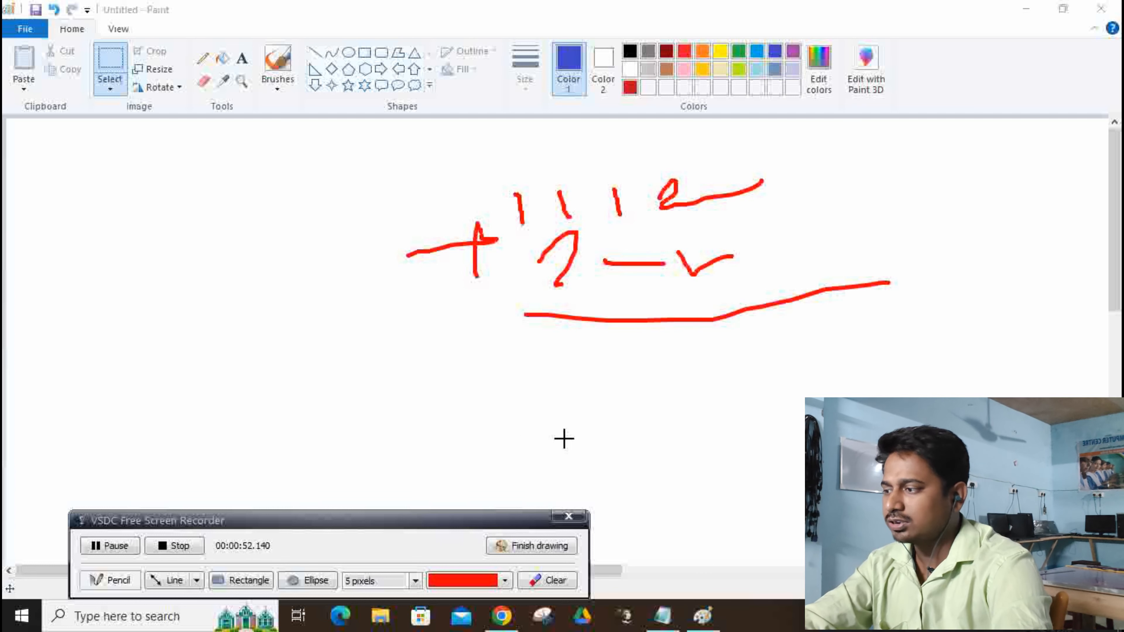
{"action": "left_click", "coordinate": [534, 539]}
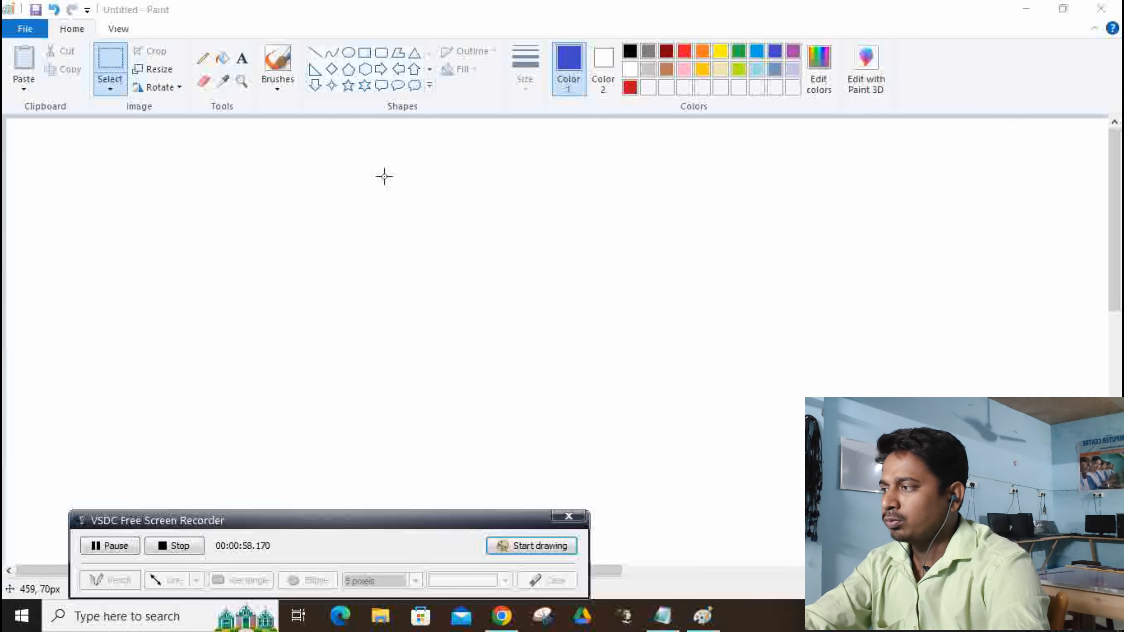
Step: Create a wide text box on the upper part of the canvas containing the digit 7 and colour the text black
{"action": "left_click", "coordinate": [245, 56]}
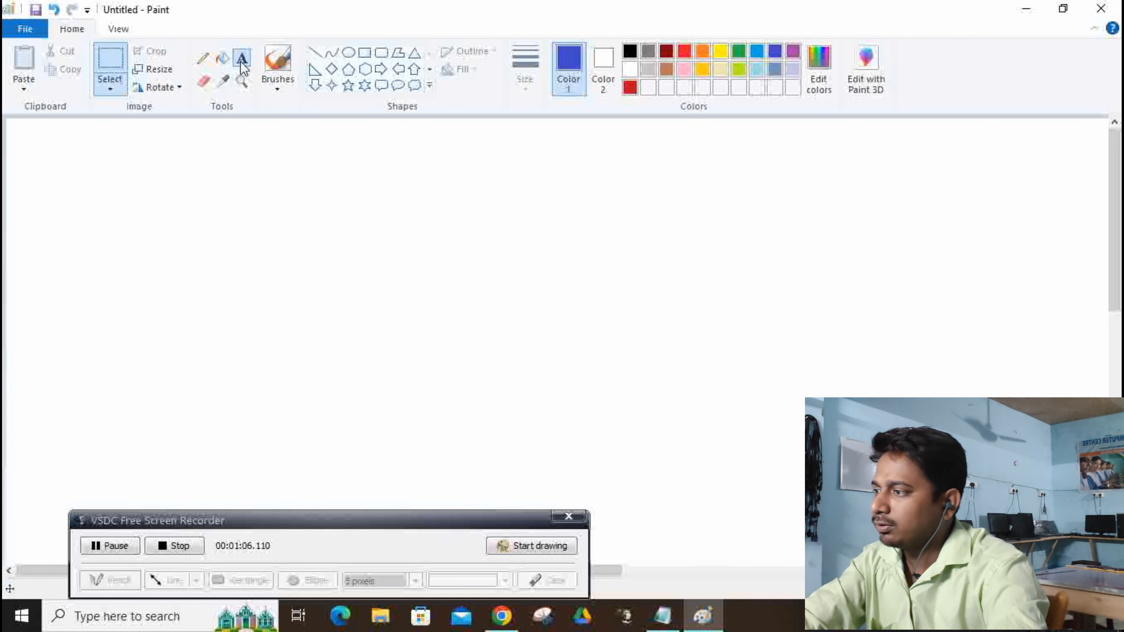
{"action": "left_click_drag", "start_coordinate": [439, 150], "coordinate": [1018, 261]}
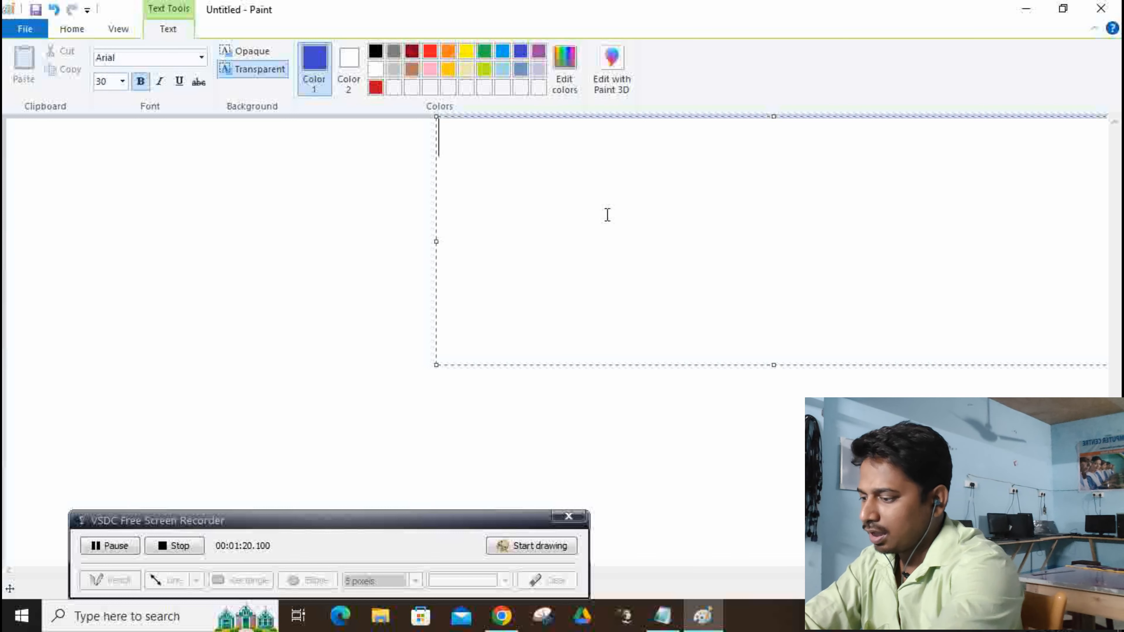
{"action": "type", "text": "7"}
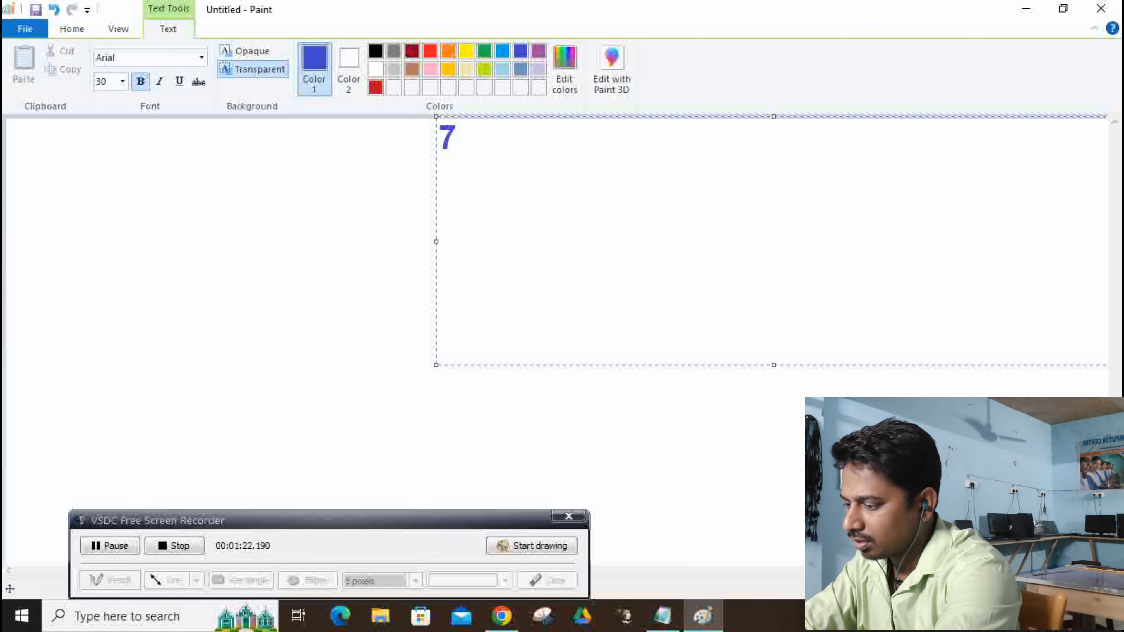
{"action": "key", "text": "ctrl+a"}
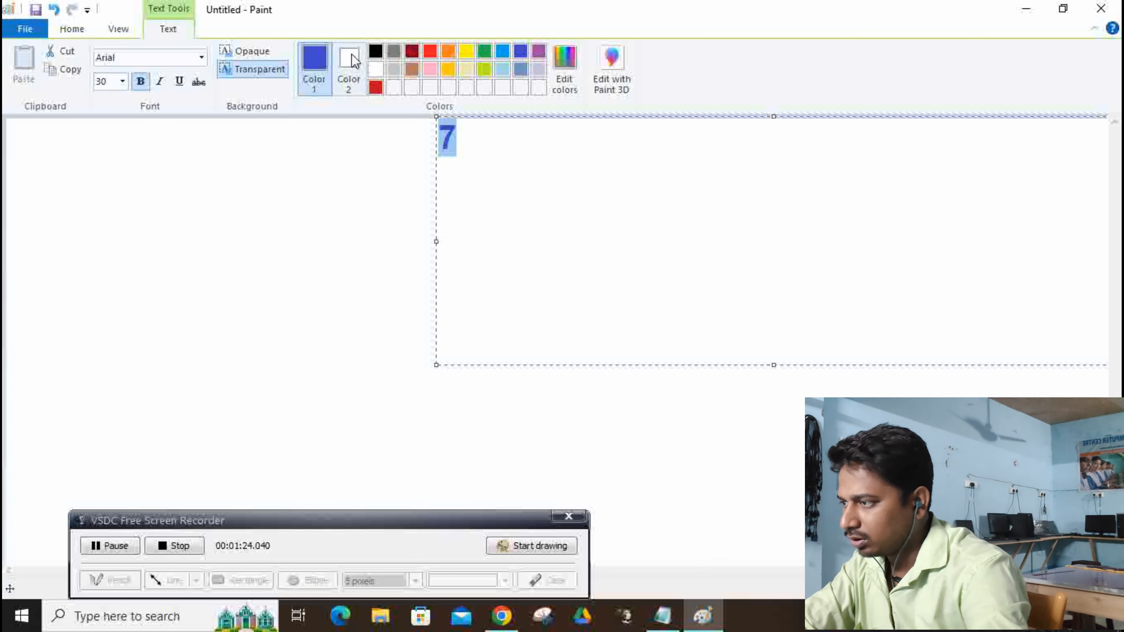
{"action": "left_click", "coordinate": [375, 51]}
{"action": "left_click", "coordinate": [522, 161]}
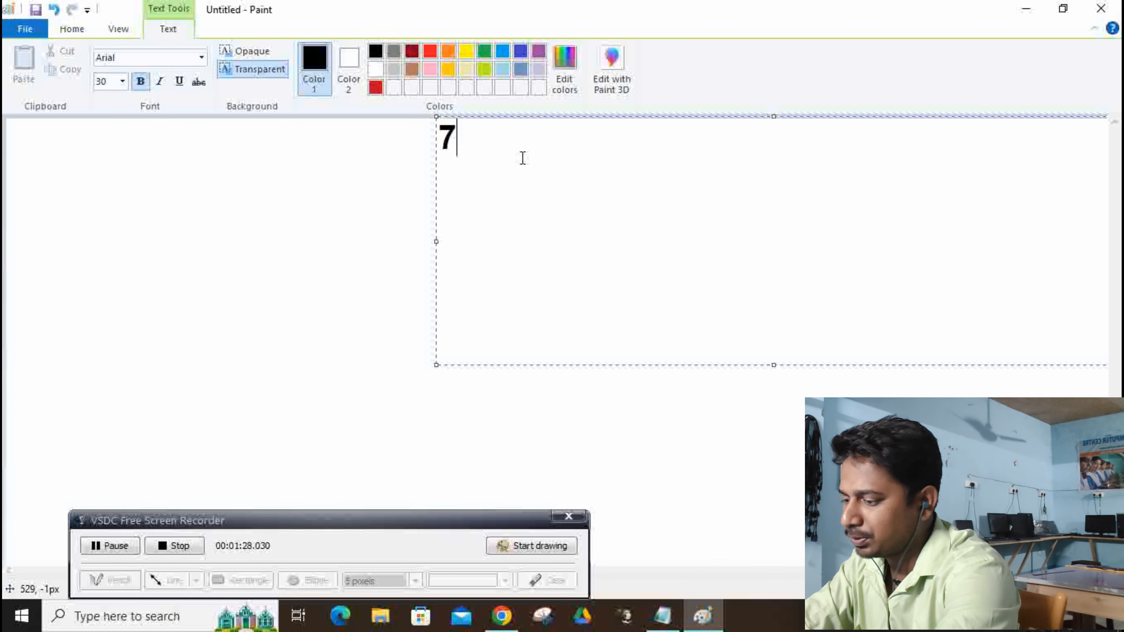
{"action": "type", "text": "9 8 "}
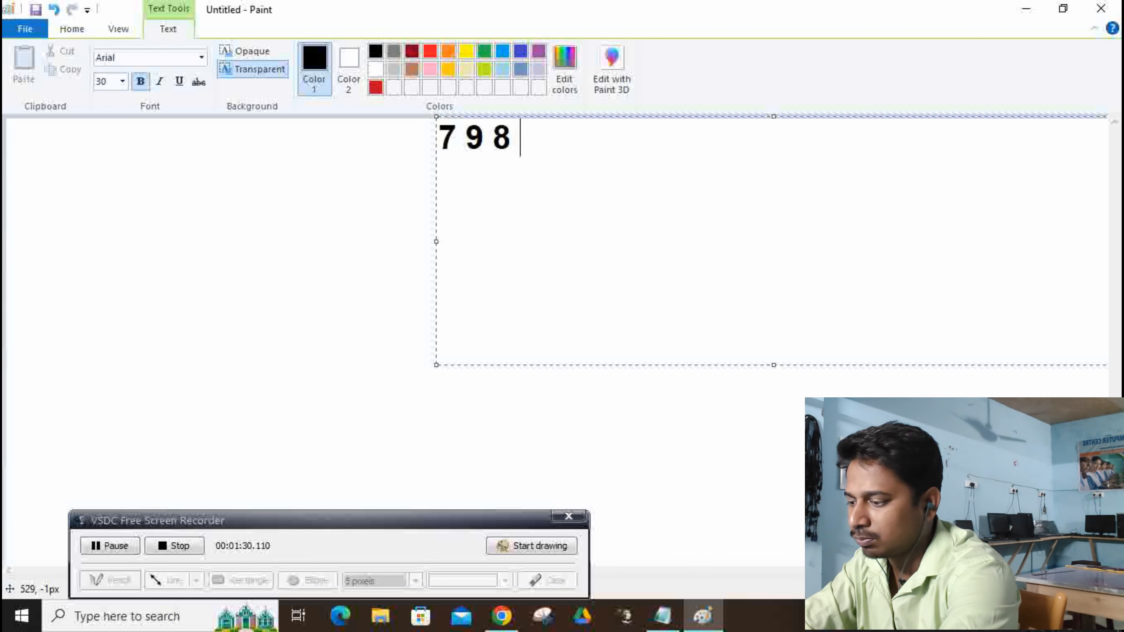
{"action": "type", "text": "7 6 0 "}
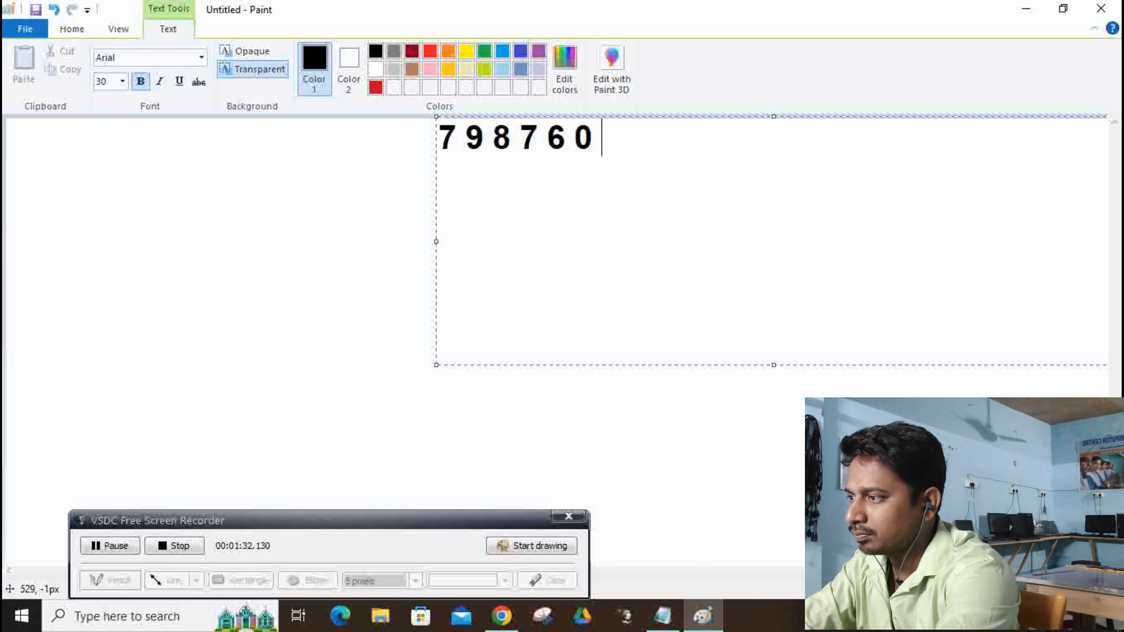
{"action": "type", "text": "9 8 7"}
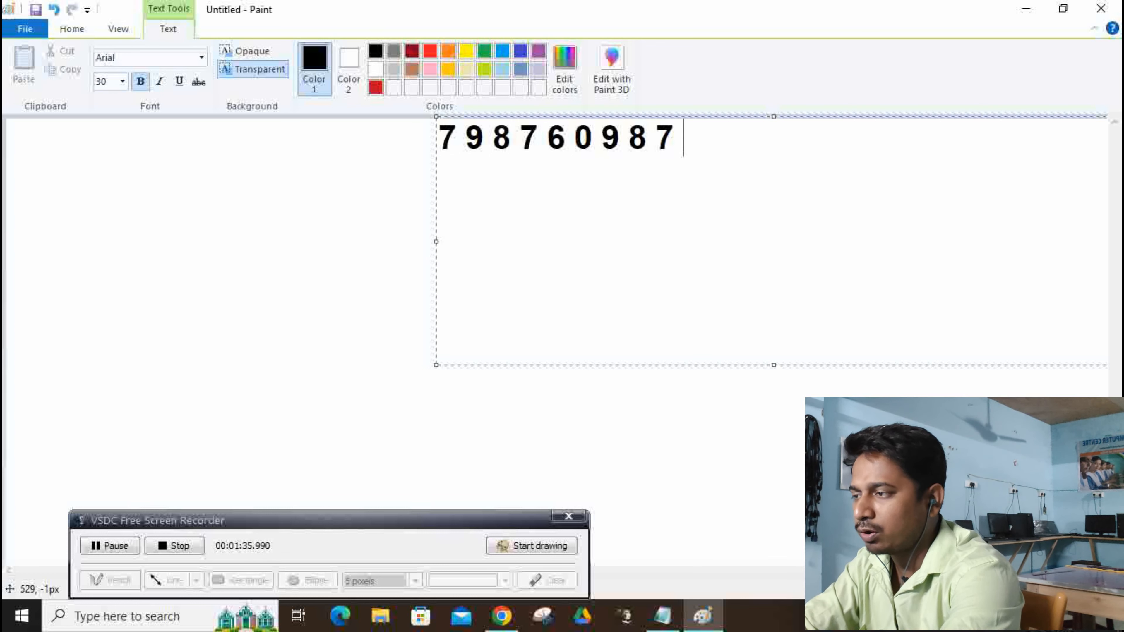
{"action": "type", "text": " 4 3 2"}
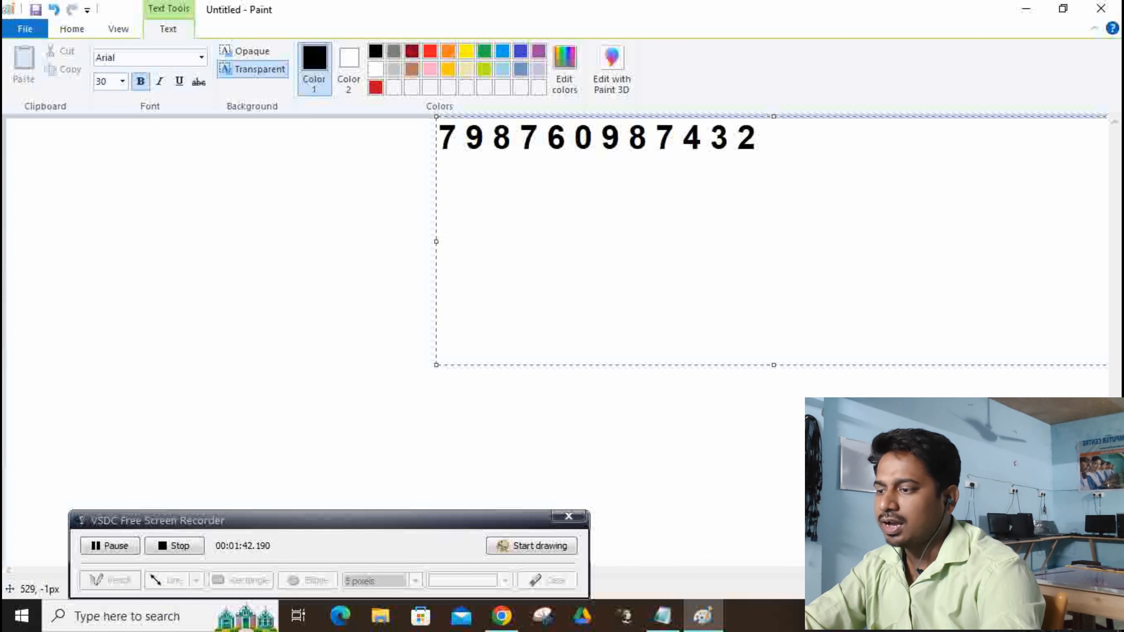
{"action": "type", "text": "+ -"}
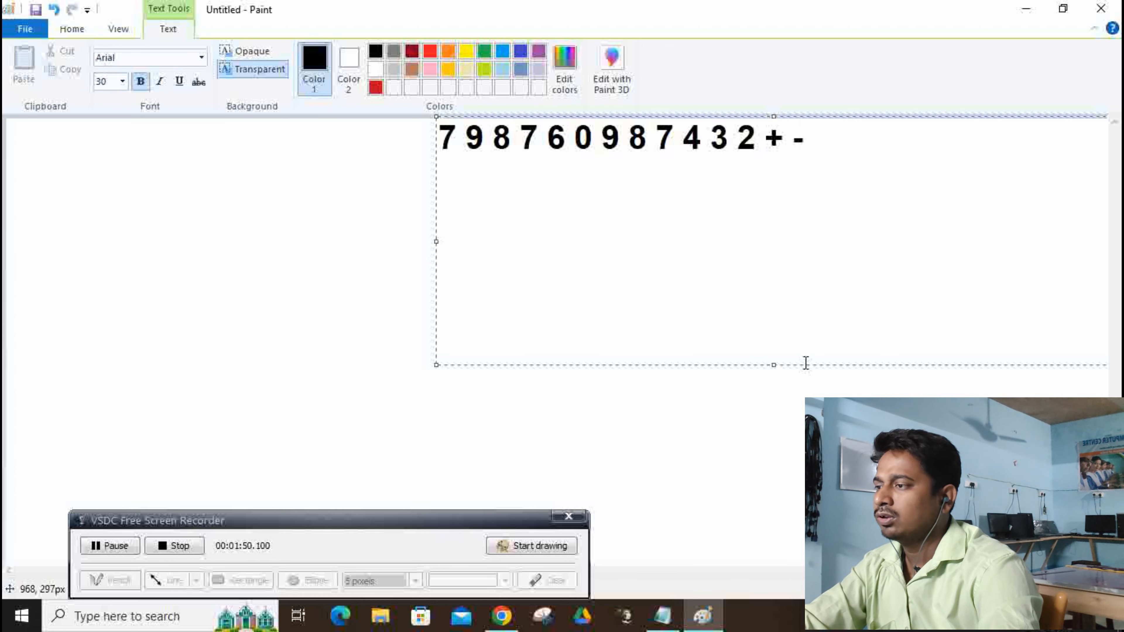
Step: Move the text box slightly lower, set all its text to size 40 and place it on the canvas
{"action": "left_click_drag", "start_coordinate": [798, 365], "coordinate": [799, 405]}
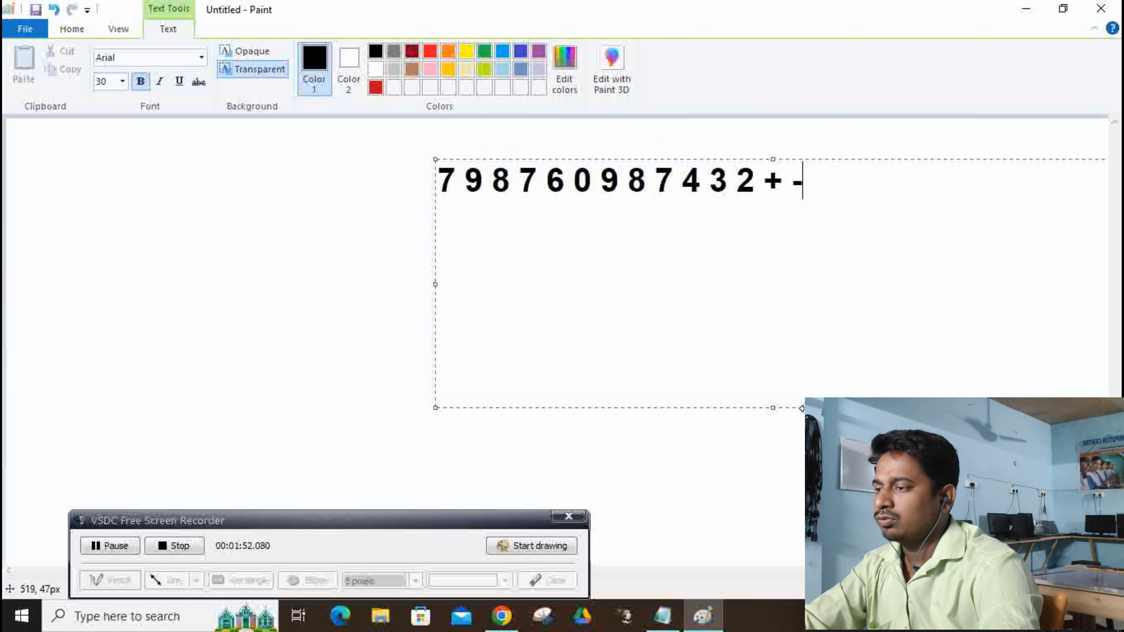
{"action": "key", "text": "ctrl+a"}
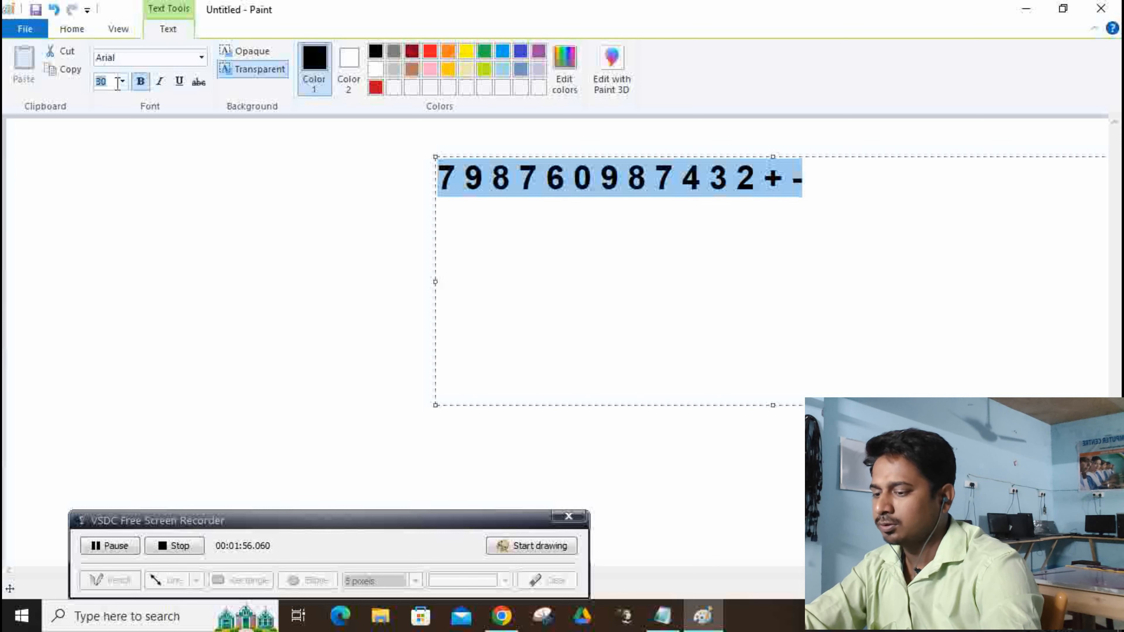
{"action": "type", "text": "40"}
{"action": "key", "text": "Return"}
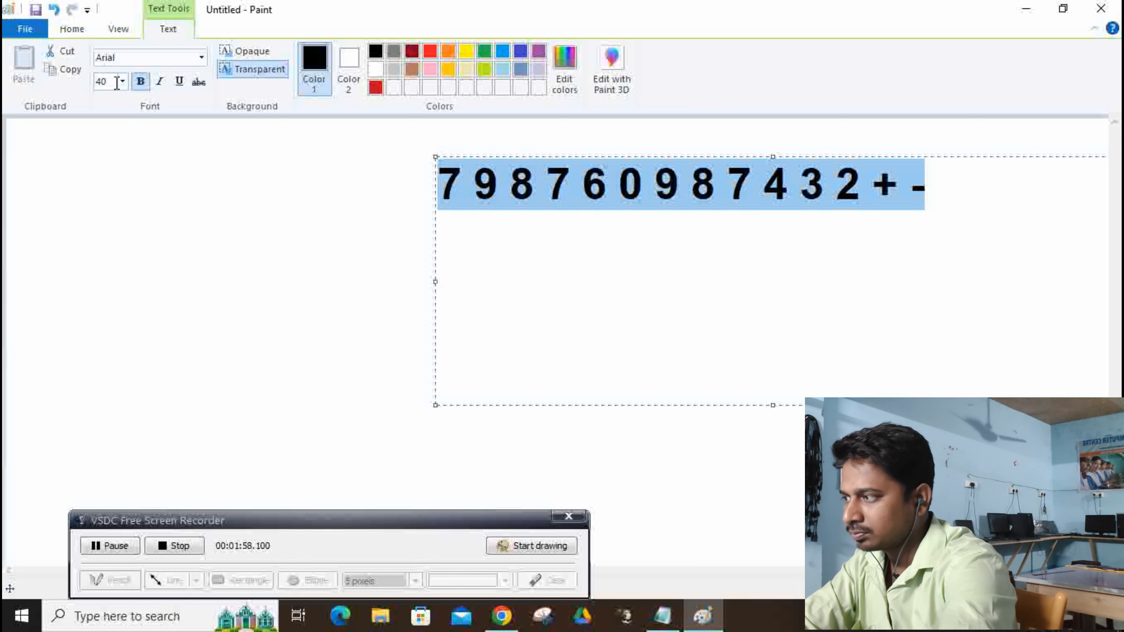
{"action": "left_click", "coordinate": [784, 420]}
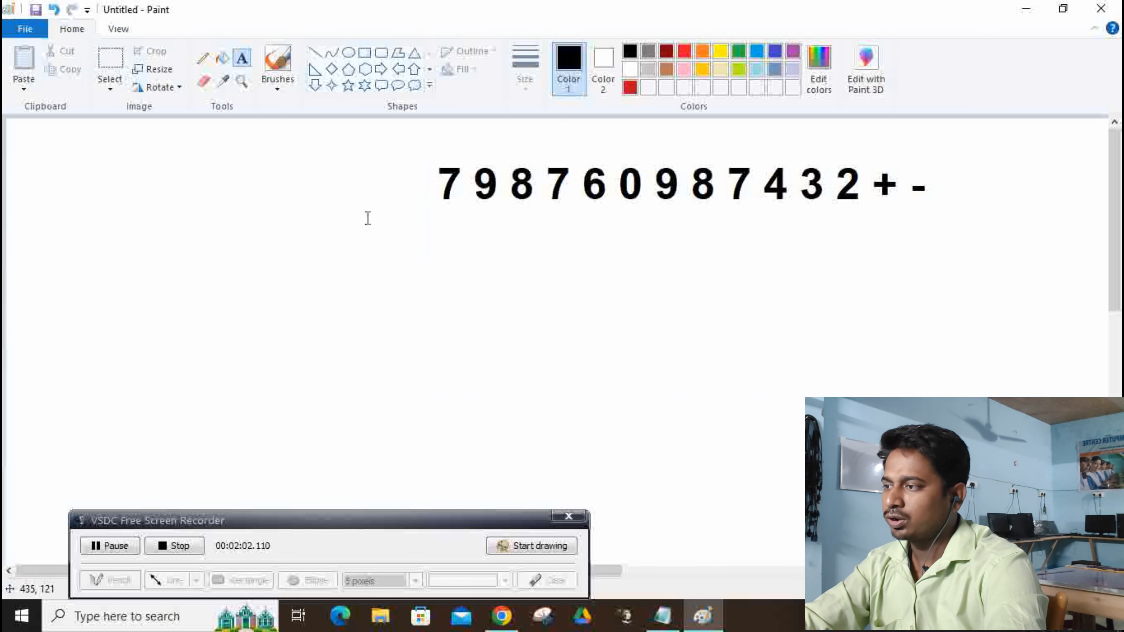
Step: Move the first four digits, 7 9 8 7, away from the row to the empty area at its lower left
{"action": "left_click", "coordinate": [110, 67]}
{"action": "left_click_drag", "start_coordinate": [428, 152], "coordinate": [576, 216]}
{"action": "left_click_drag", "start_coordinate": [527, 188], "coordinate": [348, 244]}
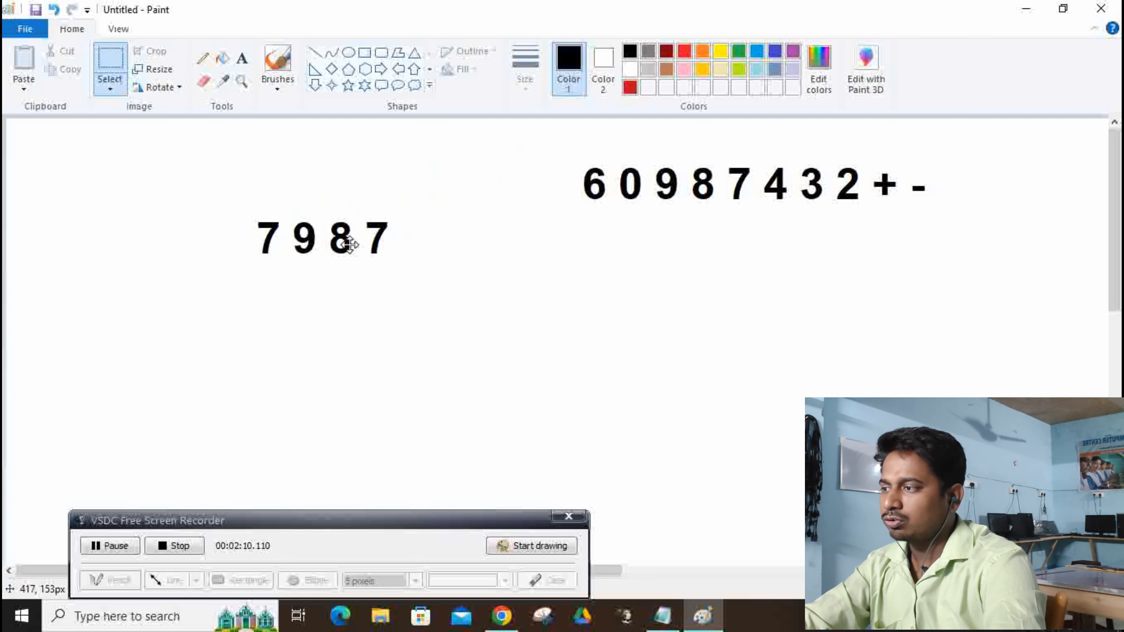
{"action": "left_click", "coordinate": [632, 266]}
Step: Move the digits 6 0 9 8 directly beneath 7 9 8 7, aligned in columns
{"action": "left_click_drag", "start_coordinate": [567, 157], "coordinate": [722, 217]}
{"action": "left_click_drag", "start_coordinate": [647, 180], "coordinate": [323, 285]}
{"action": "left_click", "coordinate": [554, 289]}
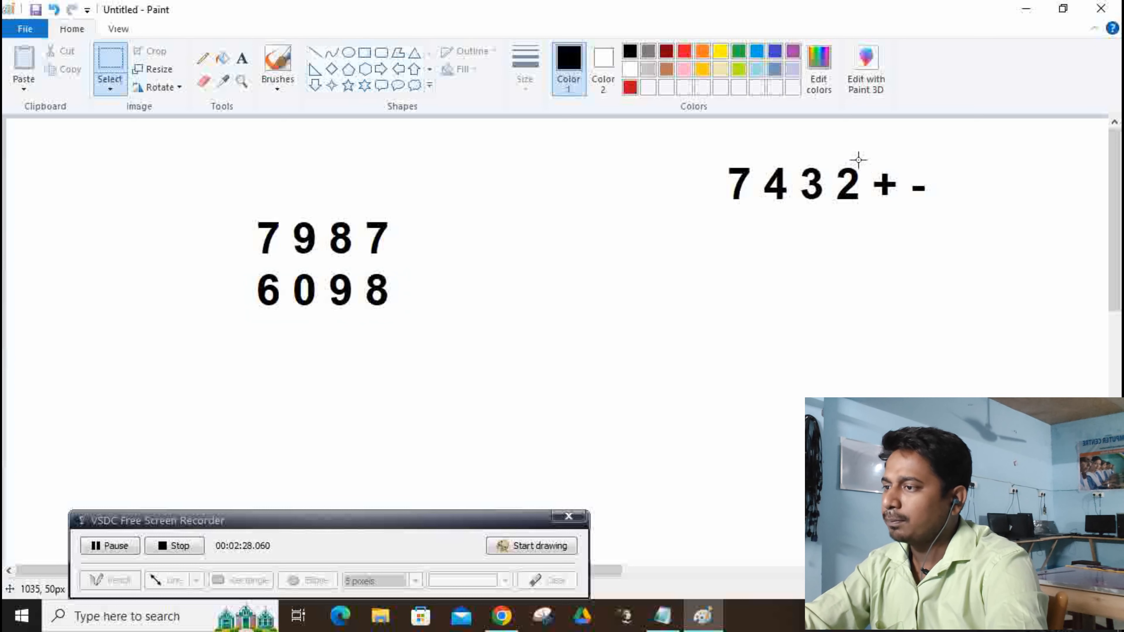
Step: Move the plus sign beside the stacked numbers' first digits and nudge it into place between the two rows
{"action": "left_click_drag", "start_coordinate": [872, 164], "coordinate": [223, 259]}
{"action": "left_click", "coordinate": [110, 191]}
{"action": "left_click_drag", "start_coordinate": [119, 198], "coordinate": [234, 348]}
{"action": "key", "text": "Right"}
{"action": "key", "text": "Right"}
{"action": "key", "text": "Right"}
{"action": "key", "text": "Right"}
{"action": "key", "text": "Right"}
{"action": "key", "text": "Right"}
{"action": "key", "text": "Right"}
{"action": "key", "text": "Right"}
{"action": "key", "text": "Right"}
{"action": "key", "text": "Right"}
{"action": "key", "text": "Right"}
{"action": "key", "text": "Right"}
{"action": "key", "text": "Right"}
{"action": "key", "text": "Right"}
{"action": "key", "text": "Right"}
{"action": "key", "text": "Right"}
{"action": "key", "text": "Right"}
{"action": "key", "text": "Right"}
{"action": "key", "text": "Right"}
{"action": "key", "text": "Right"}
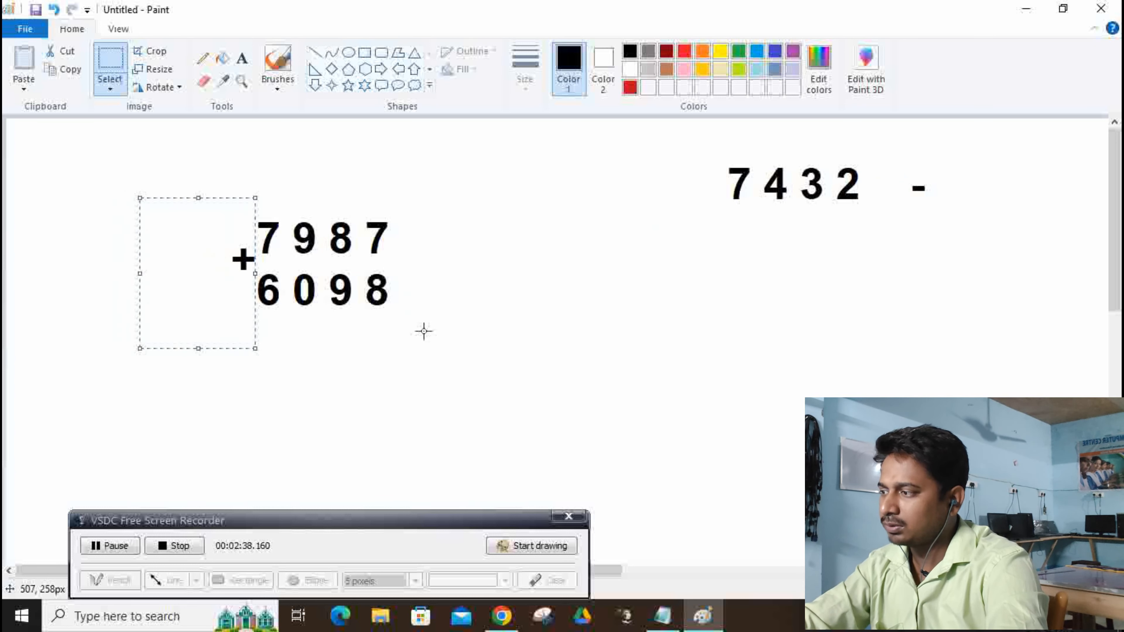
{"action": "key", "text": "Down"}
{"action": "key", "text": "Down"}
{"action": "key", "text": "Down"}
{"action": "key", "text": "Down"}
{"action": "key", "text": "Down"}
{"action": "key", "text": "Down"}
{"action": "key", "text": "Down"}
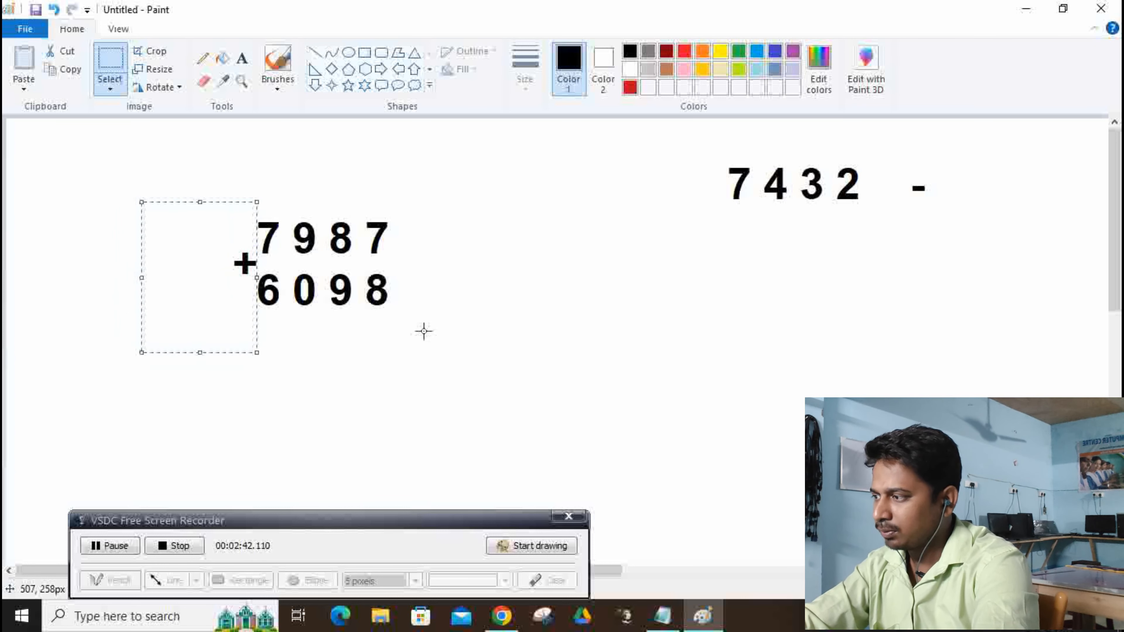
{"action": "key", "text": "Left"}
{"action": "key", "text": "Left"}
{"action": "key", "text": "Left"}
{"action": "key", "text": "Left"}
{"action": "key", "text": "Left"}
{"action": "key", "text": "Left"}
{"action": "key", "text": "Left"}
{"action": "key", "text": "Left"}
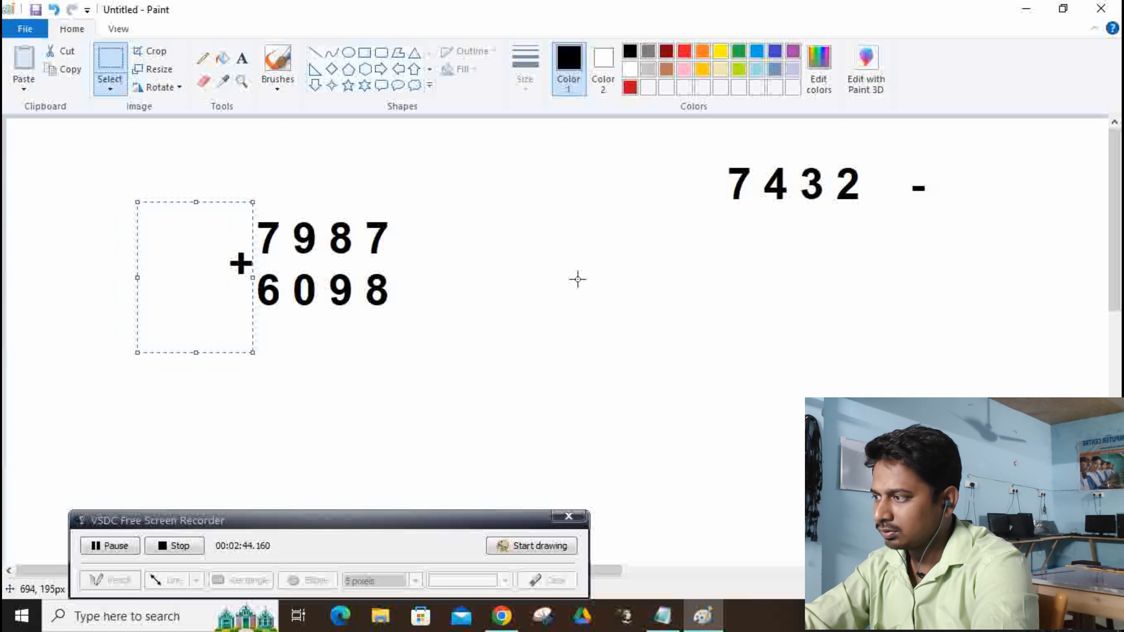
{"action": "left_click", "coordinate": [577, 279]}
Step: Shift the plus sign slightly farther left to leave a gap before the stacked numbers
{"action": "left_click_drag", "start_coordinate": [181, 208], "coordinate": [254, 358]}
{"action": "left_click_drag", "start_coordinate": [227, 308], "coordinate": [221, 308]}
{"action": "left_click", "coordinate": [531, 269]}
Step: Draw a thick black horizontal line beneath 6 0 9 8, then shorten it and adjust its position under the sum
{"action": "left_click", "coordinate": [315, 53]}
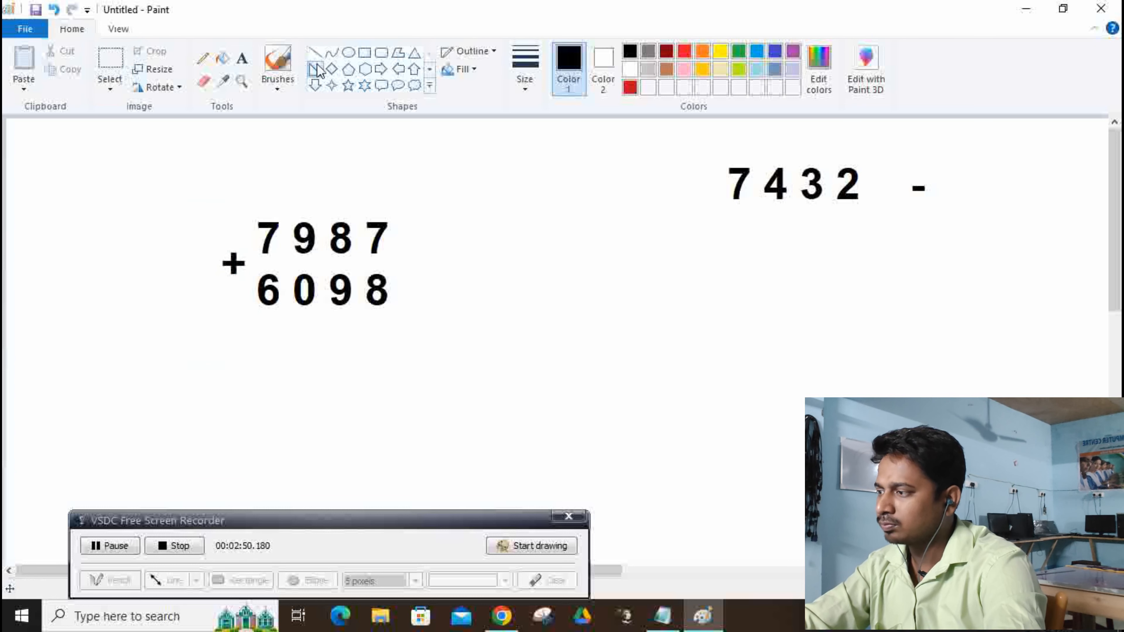
{"action": "left_click_drag", "start_coordinate": [190, 315], "coordinate": [497, 315]}
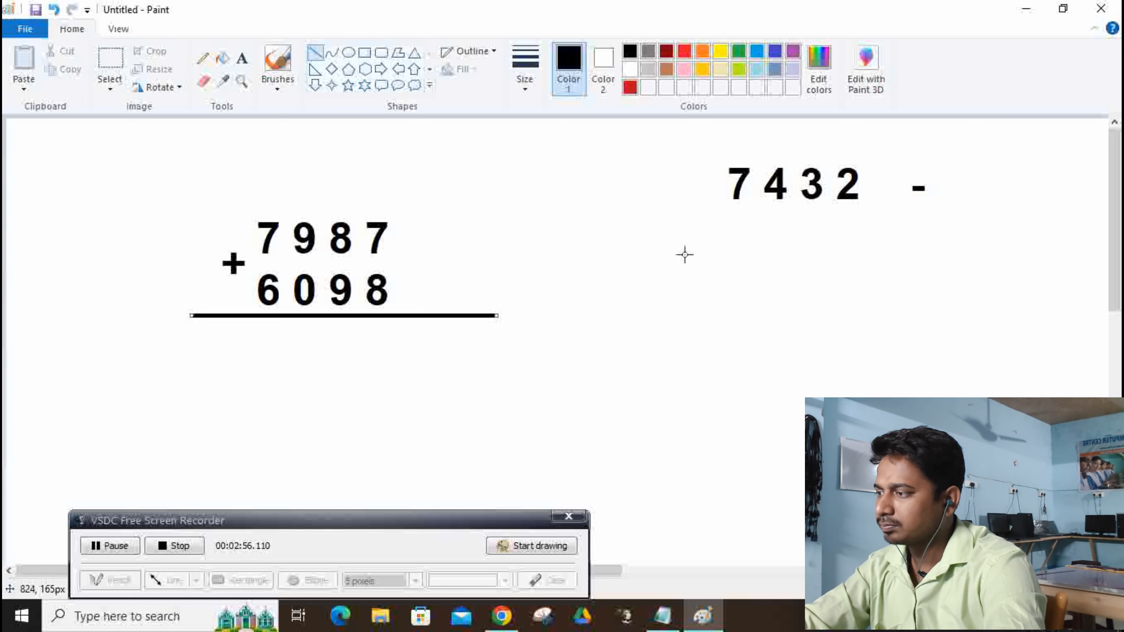
{"action": "key", "text": "Down"}
{"action": "key", "text": "Down"}
{"action": "key", "text": "Down"}
{"action": "key", "text": "Down"}
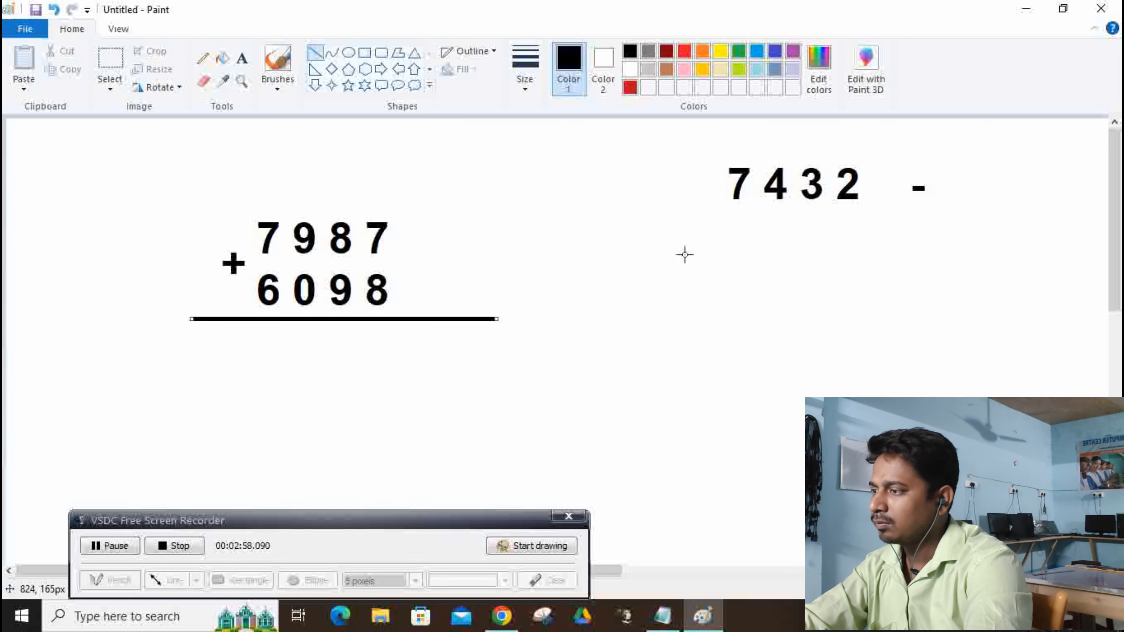
{"action": "left_click_drag", "start_coordinate": [497, 319], "coordinate": [429, 317]}
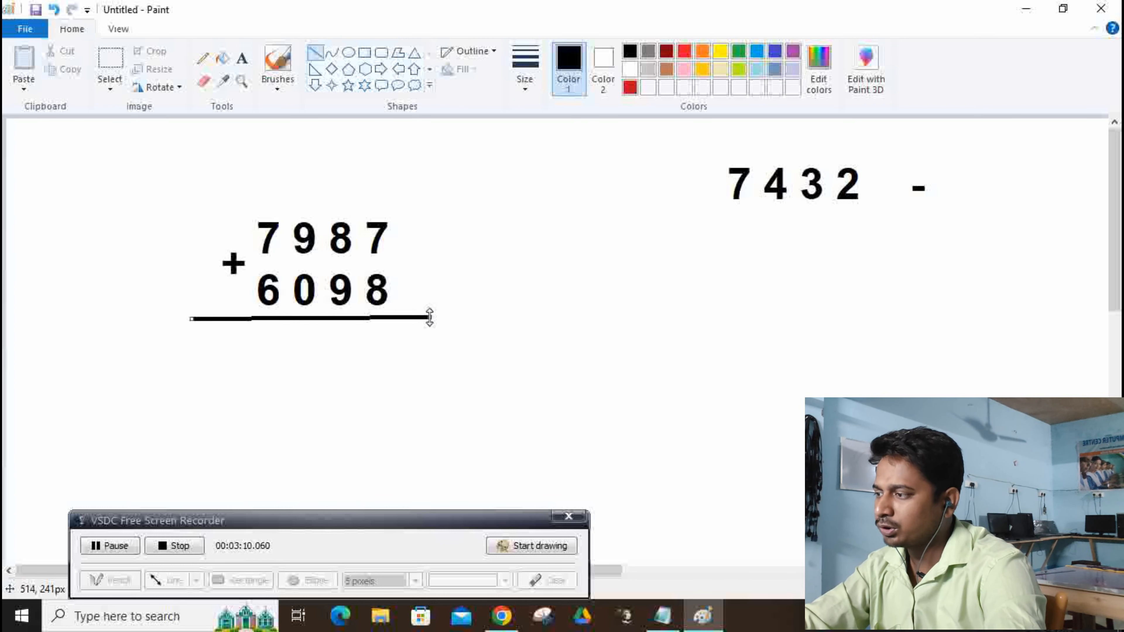
{"action": "left_click_drag", "start_coordinate": [436, 317], "coordinate": [392, 322]}
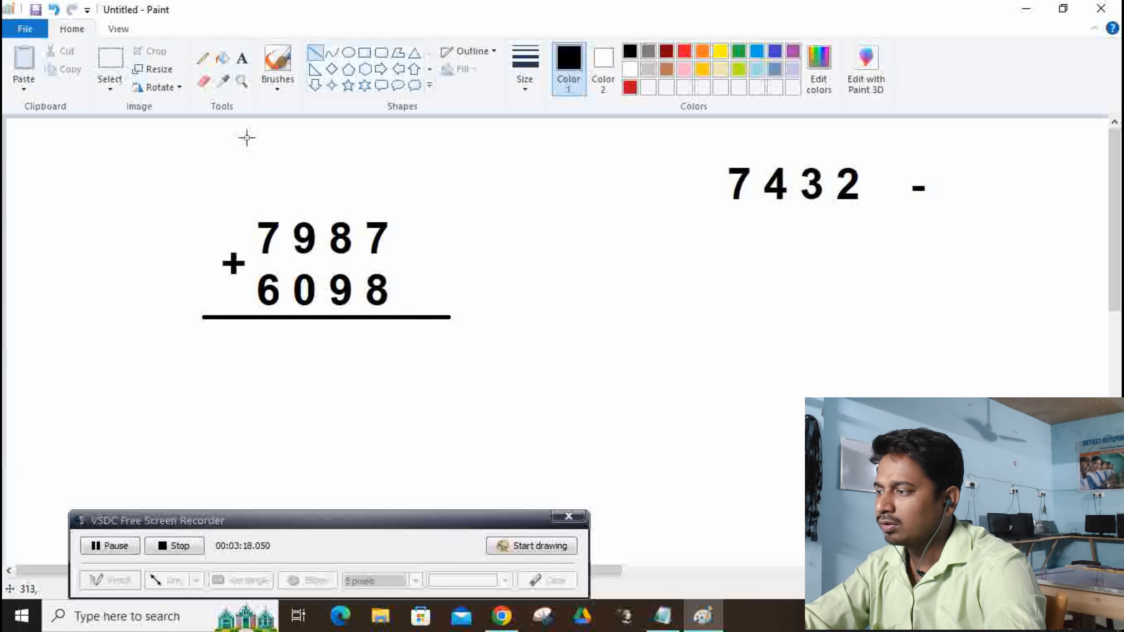
Step: Duplicate the horizontal line and place the copy a short distance below the original as the lower answer line
{"action": "left_click", "coordinate": [110, 70]}
{"action": "left_click_drag", "start_coordinate": [489, 342], "coordinate": [187, 313]}
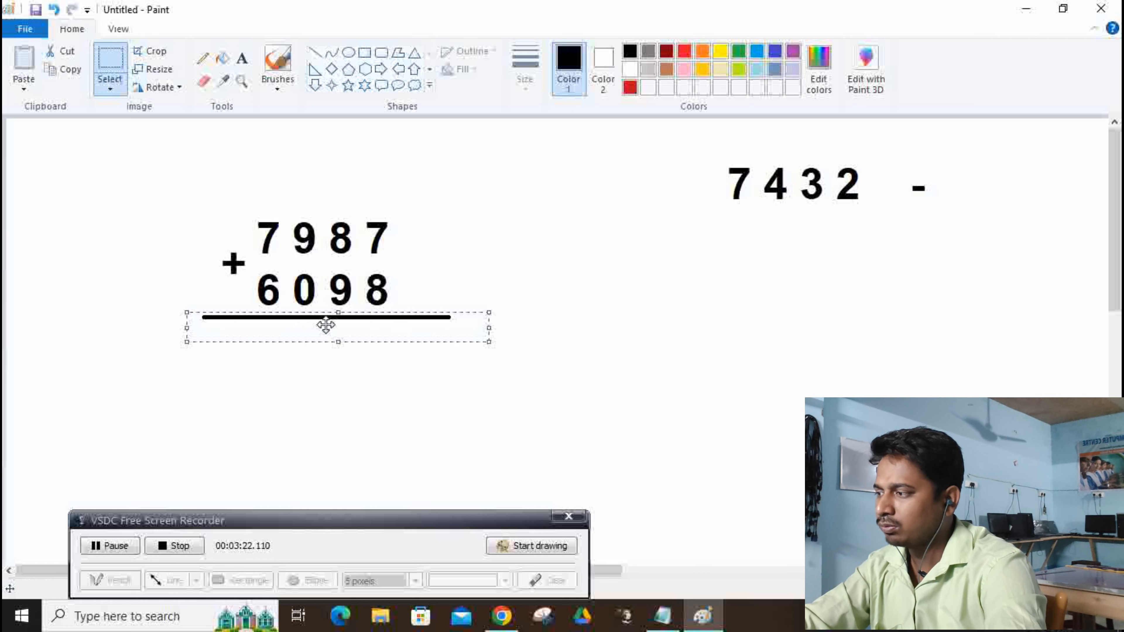
{"action": "left_click_drag", "start_coordinate": [329, 324], "coordinate": [335, 354], "text": "ctrl"}
{"action": "left_click_drag", "start_coordinate": [335, 355], "coordinate": [333, 358]}
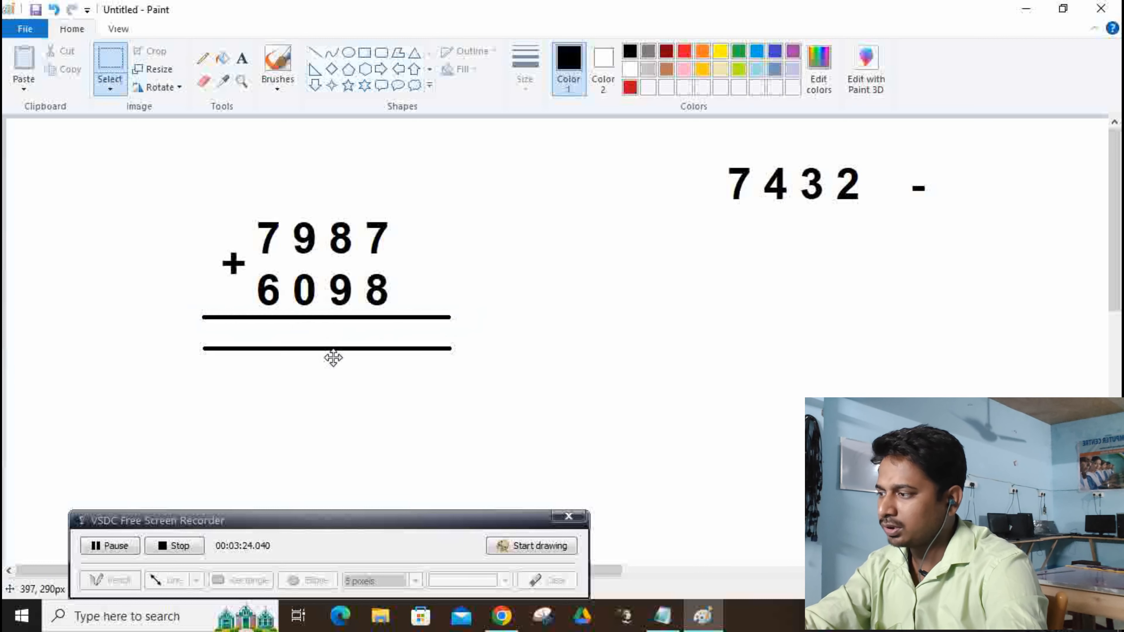
{"action": "left_click", "coordinate": [552, 338]}
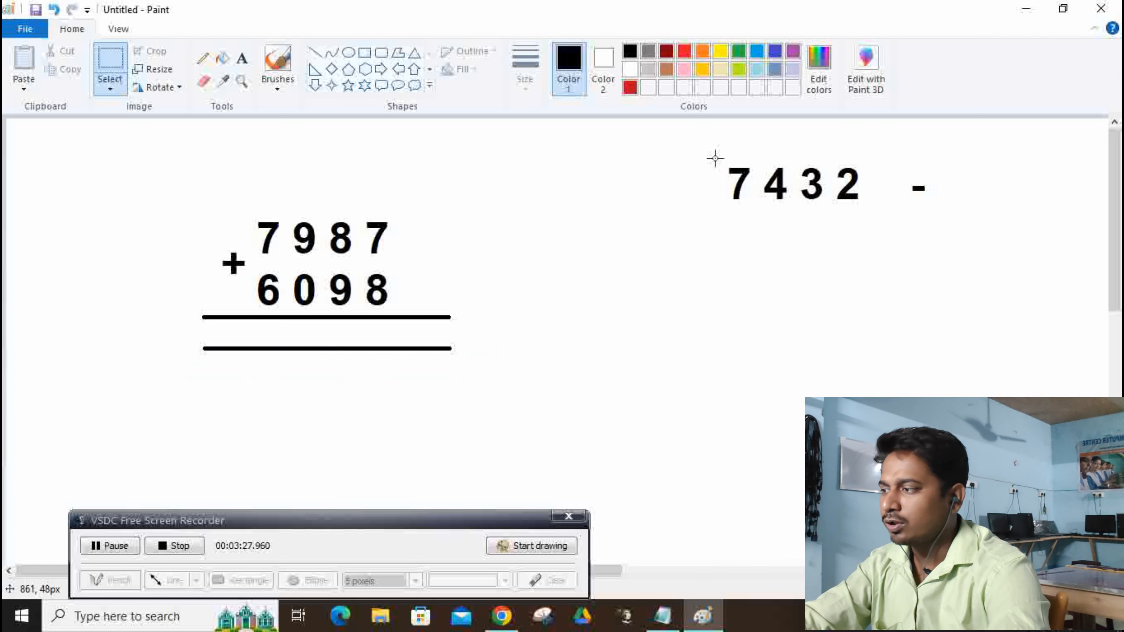
{"action": "left_click_drag", "start_coordinate": [715, 158], "coordinate": [884, 224]}
{"action": "left_click_drag", "start_coordinate": [828, 191], "coordinate": [635, 241]}
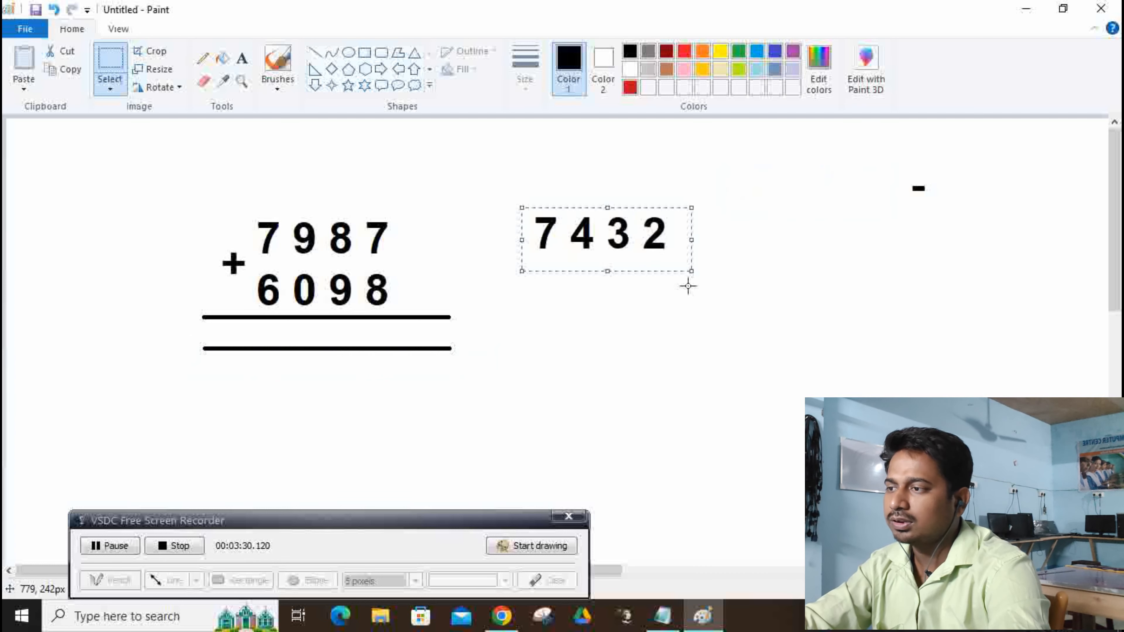
{"action": "key", "text": "ctrl+z"}
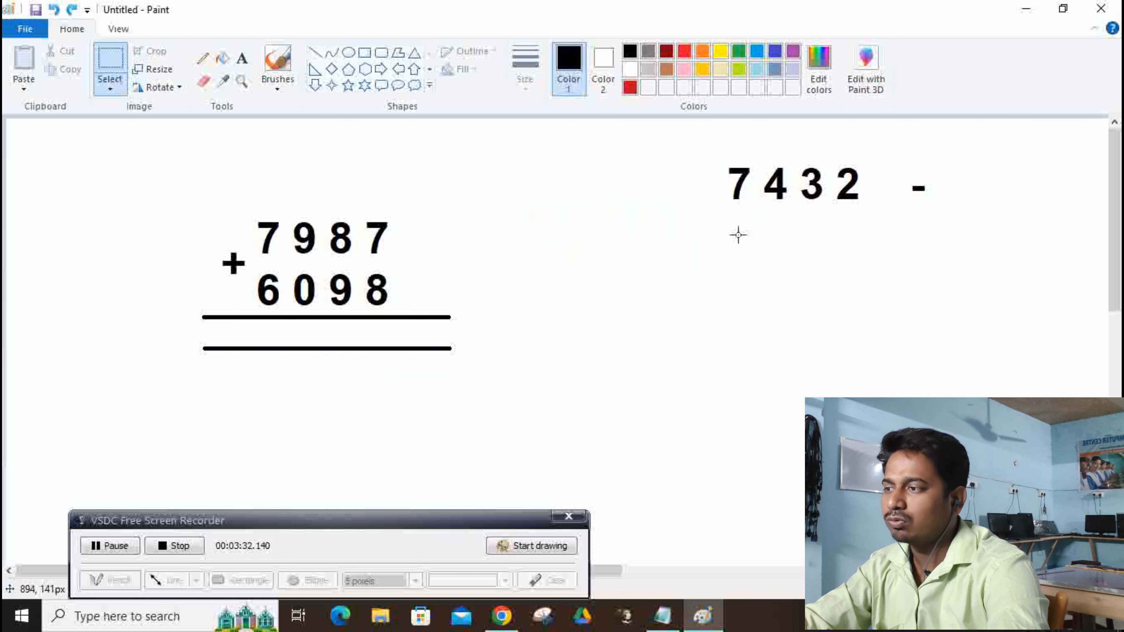
Step: Delete the leftover 7 4 3 2 and minus sign, then place two copies of the addition problem in a row beside the original
{"action": "left_click_drag", "start_coordinate": [708, 144], "coordinate": [971, 233]}
{"action": "key", "text": "Delete"}
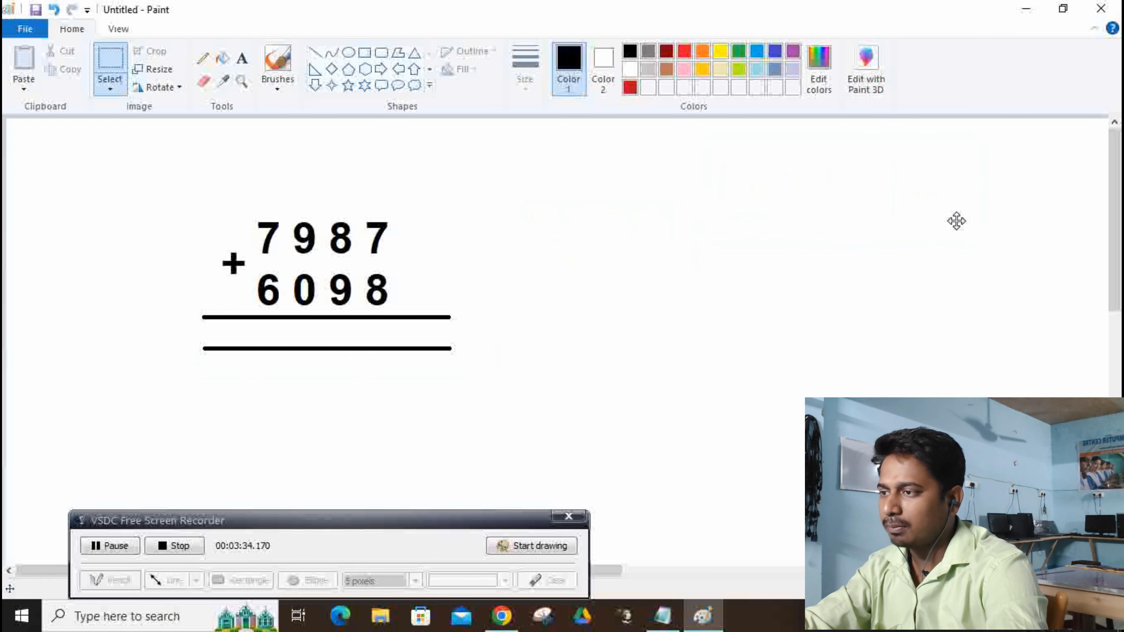
{"action": "left_click_drag", "start_coordinate": [207, 201], "coordinate": [426, 370]}
{"action": "left_click_drag", "start_coordinate": [319, 309], "coordinate": [864, 306]}
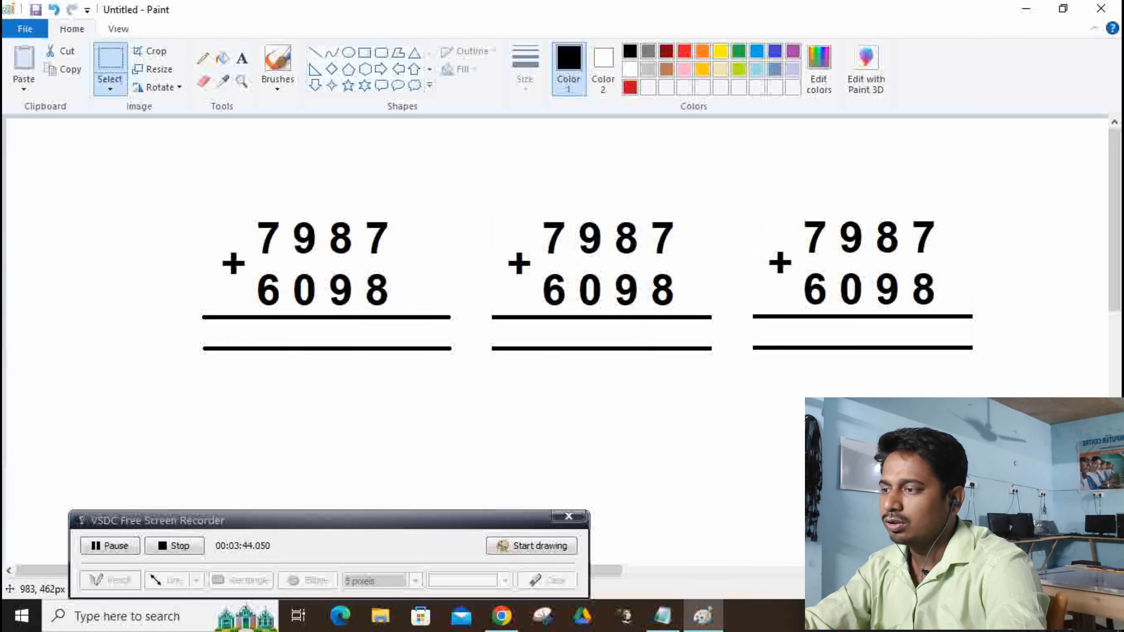
{"action": "left_click", "coordinate": [822, 509]}
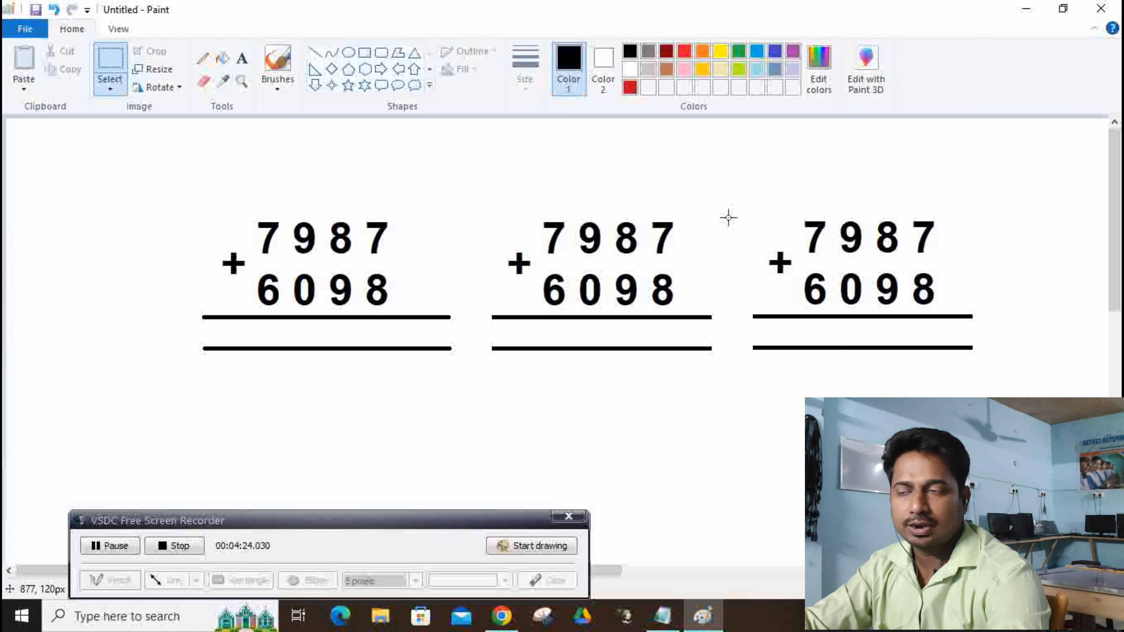
Step: Duplicate the whole row of three addition problems and place the copy directly beneath it
{"action": "left_click_drag", "start_coordinate": [145, 177], "coordinate": [1060, 377]}
{"action": "left_click_drag", "start_coordinate": [815, 296], "coordinate": [745, 435]}
{"action": "left_click_drag", "start_coordinate": [432, 531], "coordinate": [403, 571]}
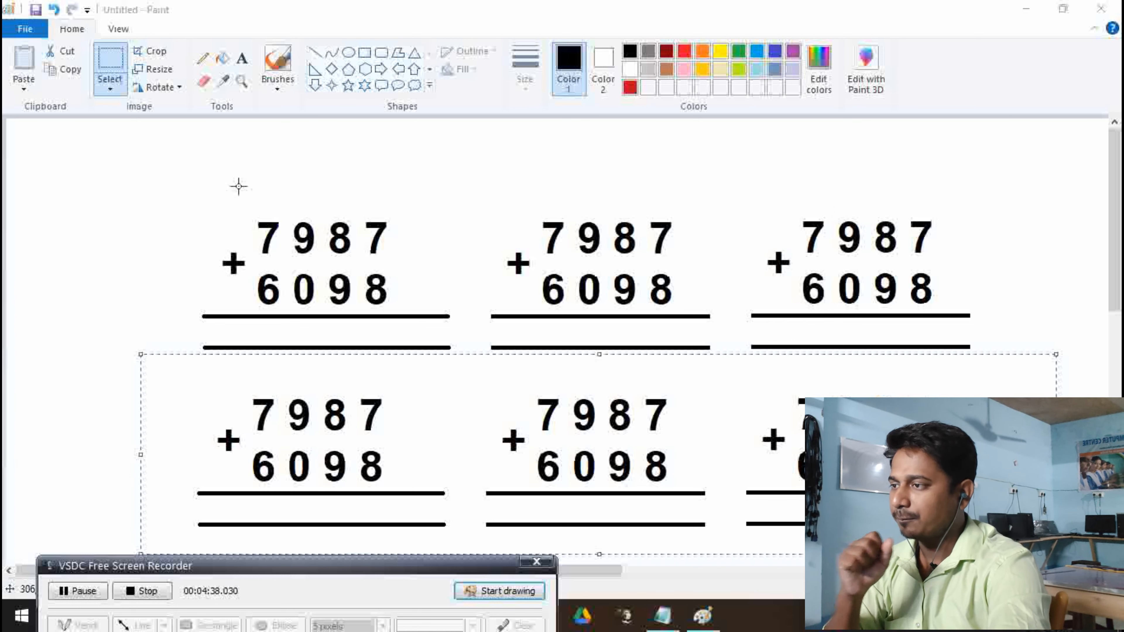
Step: Delete both rows of addition problems to leave the canvas blank
{"action": "left_click_drag", "start_coordinate": [145, 170], "coordinate": [1008, 546]}
{"action": "key", "text": "Delete"}
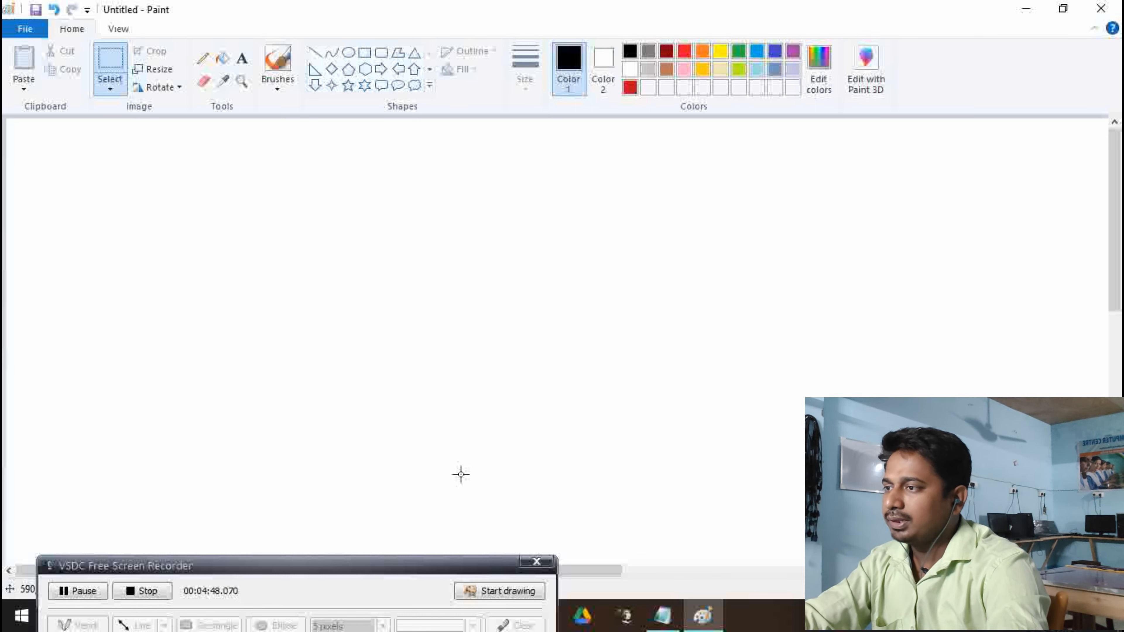
Step: Circle the colour palette in red with the screen recorder's drawing overlay, then clear the markup and finish drawing
{"action": "left_click_drag", "start_coordinate": [353, 564], "coordinate": [359, 391]}
{"action": "left_click", "coordinate": [513, 430]}
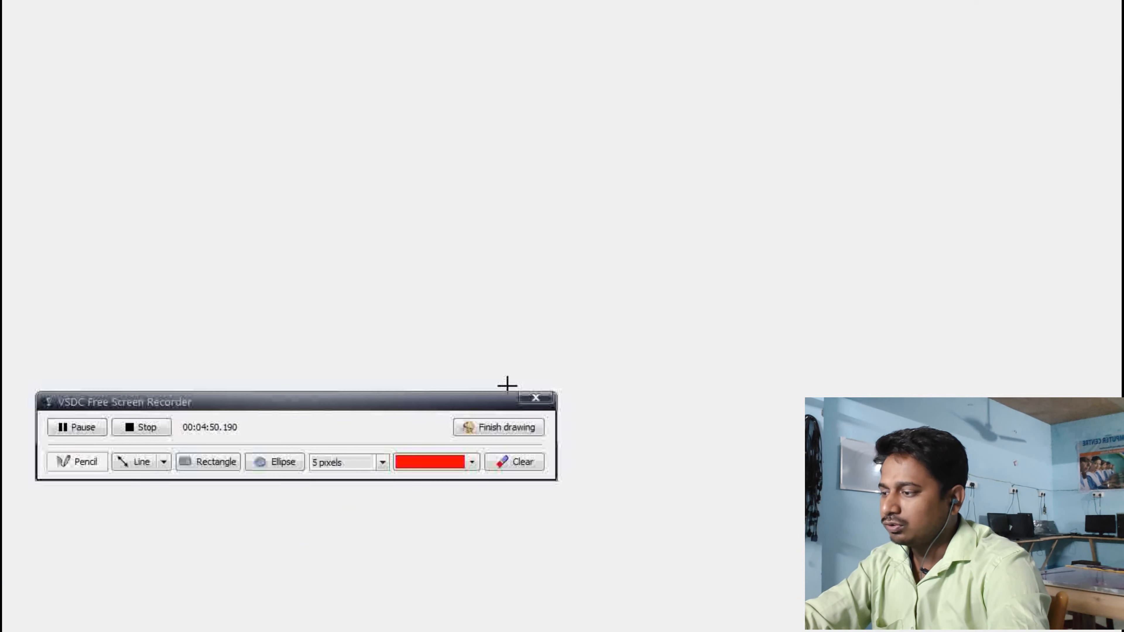
{"action": "mouse_move", "coordinate": [614, 16]}
{"action": "left_mouse_down"}
{"action": "mouse_move", "coordinate": [633, 126]}
{"action": "mouse_move", "coordinate": [799, 106]}
{"action": "mouse_move", "coordinate": [811, 60]}
{"action": "mouse_move", "coordinate": [812, 26]}
{"action": "mouse_move", "coordinate": [726, 4]}
{"action": "mouse_move", "coordinate": [630, 12]}
{"action": "mouse_move", "coordinate": [600, 45]}
{"action": "left_mouse_up"}
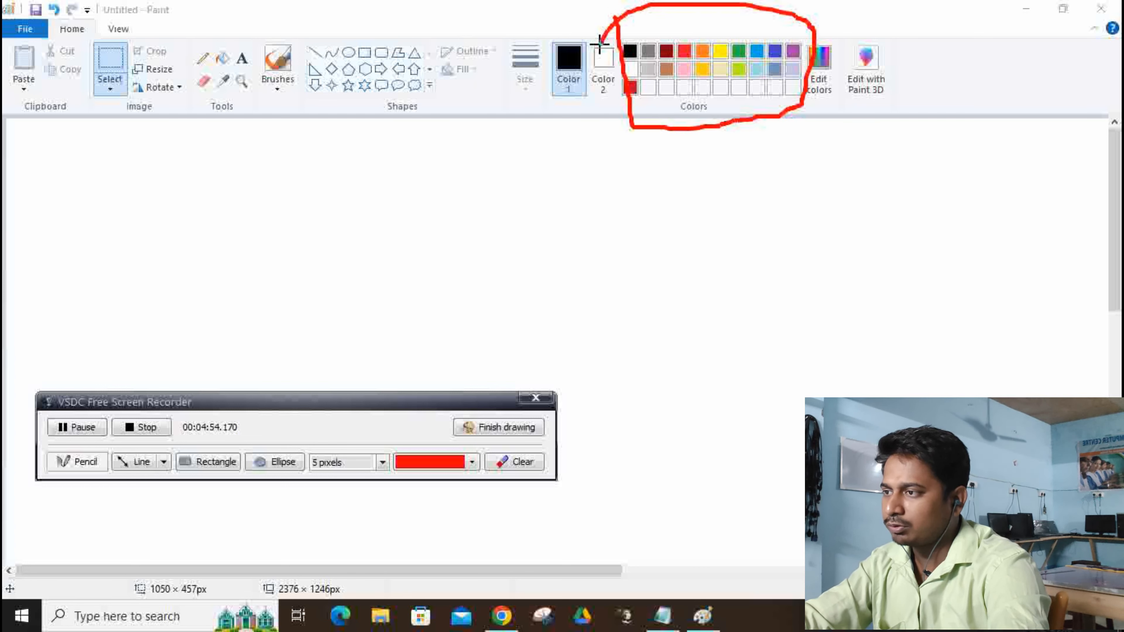
{"action": "left_click", "coordinate": [539, 464]}
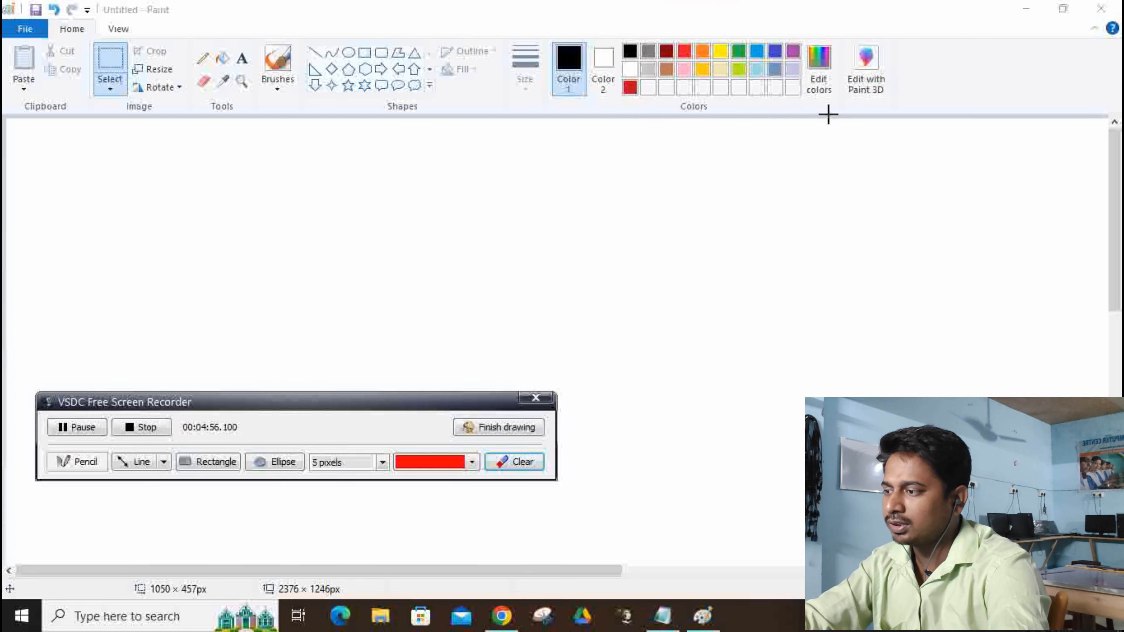
{"action": "left_click", "coordinate": [534, 428]}
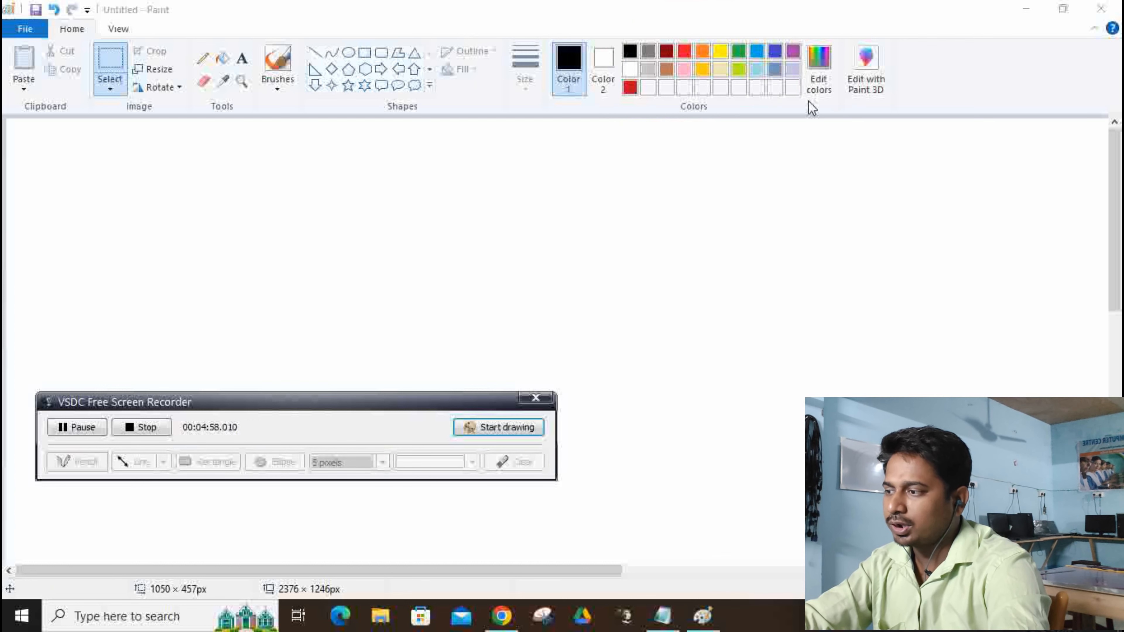
Step: Try magenta at luminosity 180 and green at luminosity 141 in the colour editor, then close it without applying a colour
{"action": "left_click", "coordinate": [822, 62]}
{"action": "left_click_drag", "start_coordinate": [607, 170], "coordinate": [784, 137]}
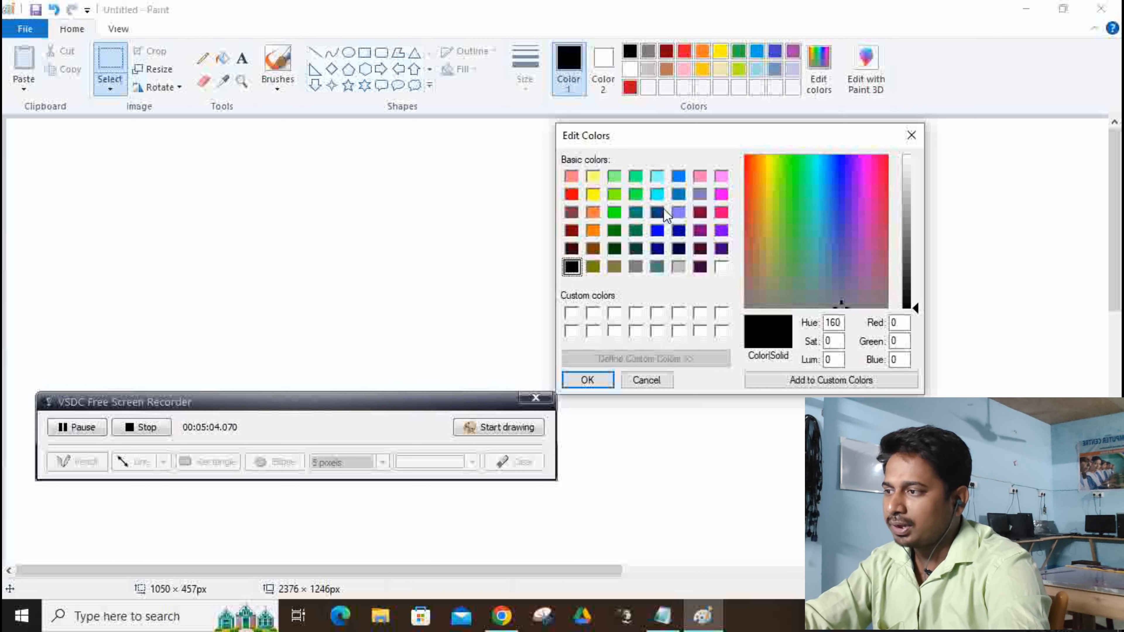
{"action": "left_click", "coordinate": [721, 196]}
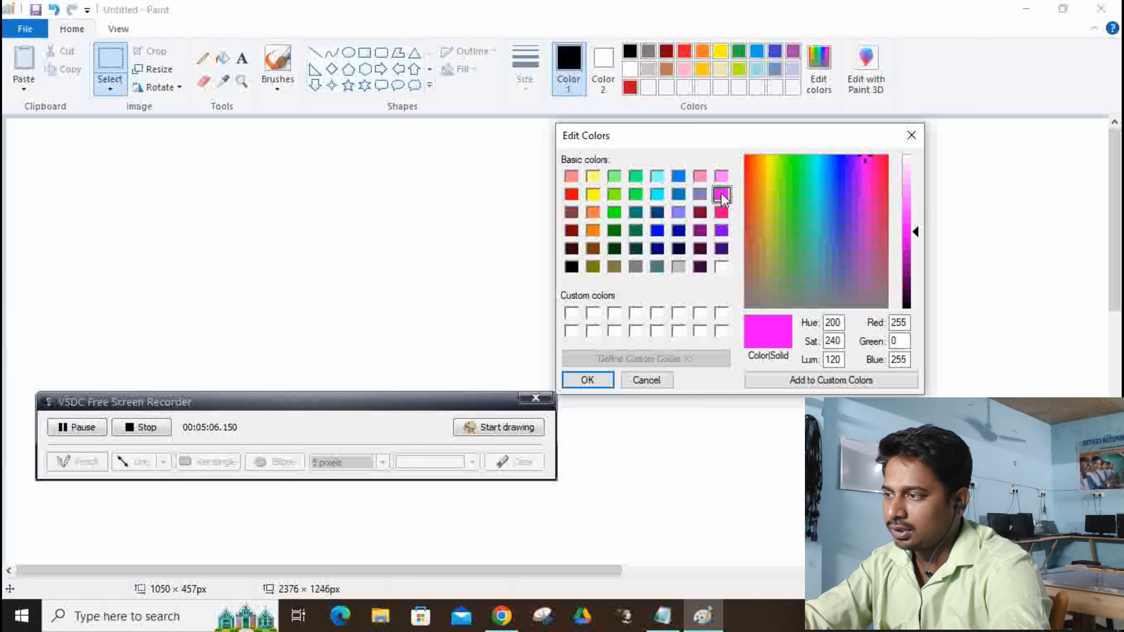
{"action": "left_click_drag", "start_coordinate": [920, 226], "coordinate": [912, 194]}
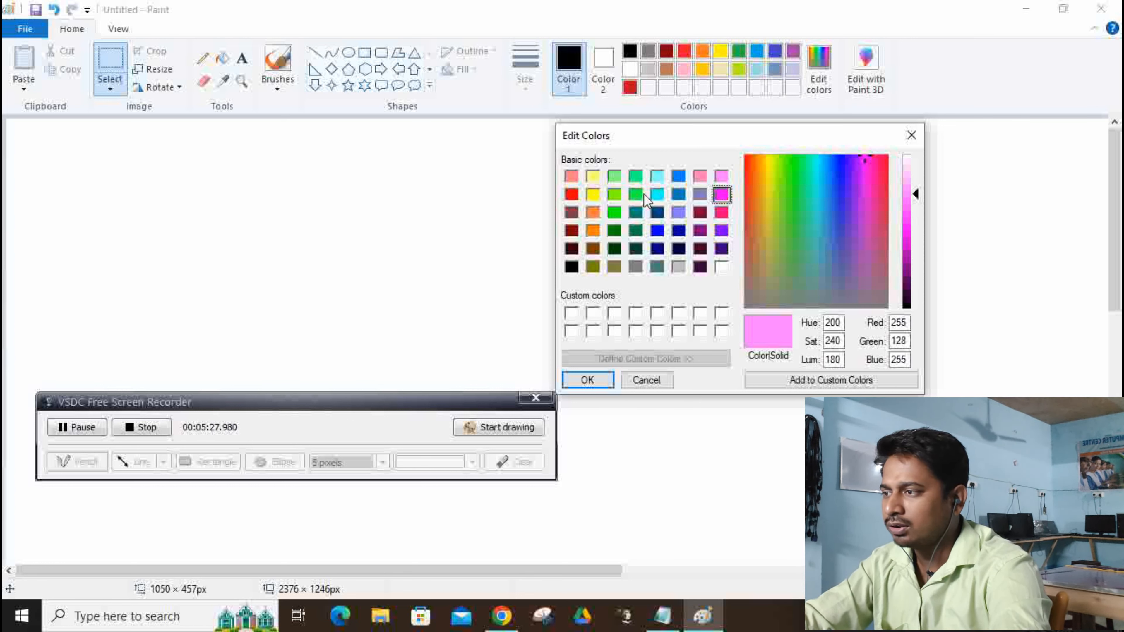
{"action": "left_click", "coordinate": [614, 214]}
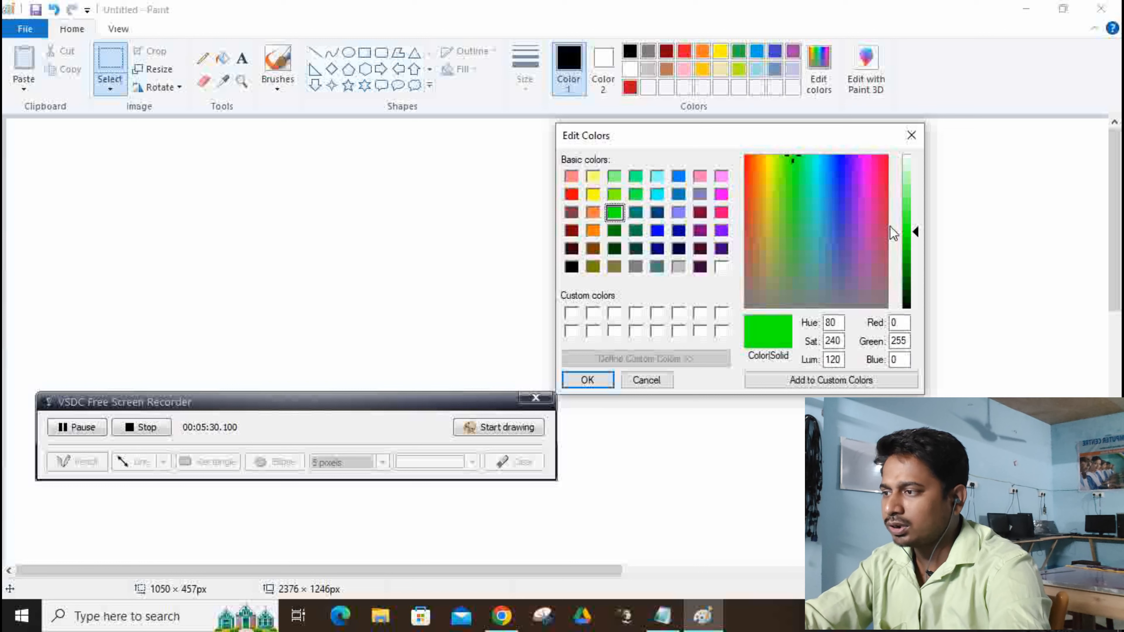
{"action": "mouse_move", "coordinate": [916, 232]}
{"action": "left_mouse_down"}
{"action": "mouse_move", "coordinate": [918, 289]}
{"action": "mouse_move", "coordinate": [919, 154]}
{"action": "mouse_move", "coordinate": [920, 309]}
{"action": "mouse_move", "coordinate": [919, 154]}
{"action": "mouse_move", "coordinate": [919, 289]}
{"action": "mouse_move", "coordinate": [919, 217]}
{"action": "left_mouse_up"}
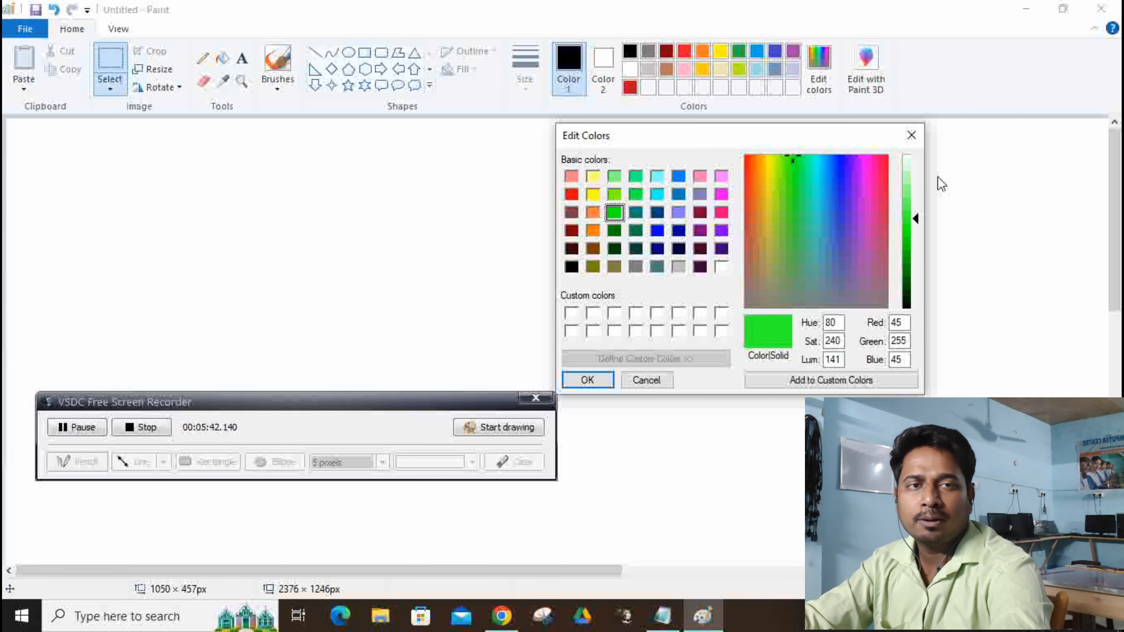
{"action": "left_click", "coordinate": [911, 137]}
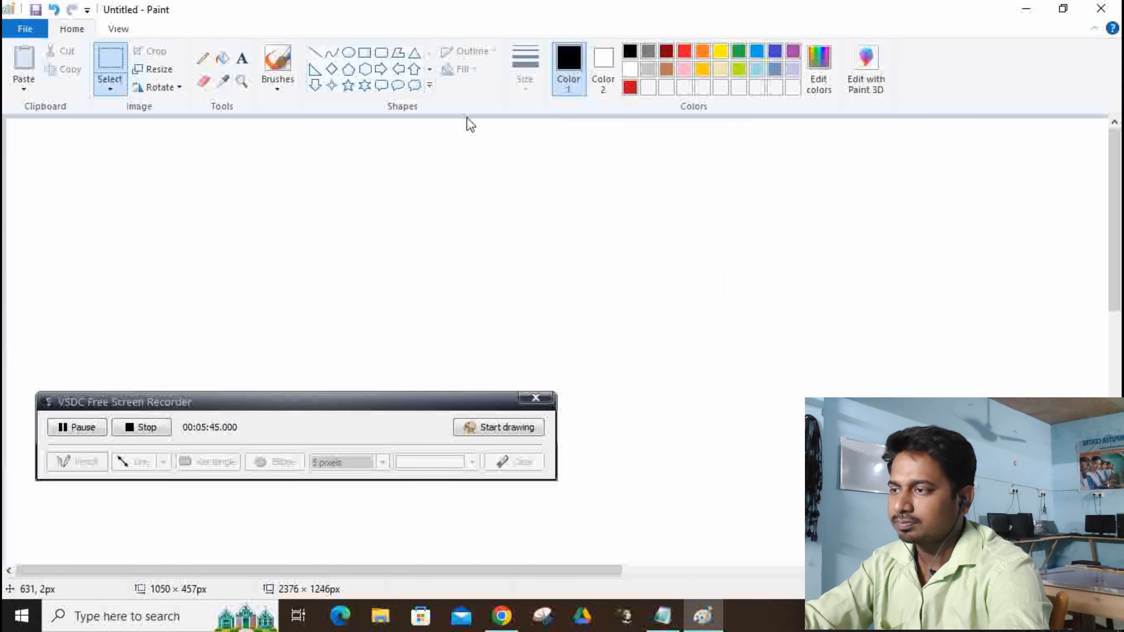
Step: Draw a rough four-sided outline freehand with the Pencil, leaving a tiny gap at its upper-left corner
{"action": "left_click", "coordinate": [245, 80]}
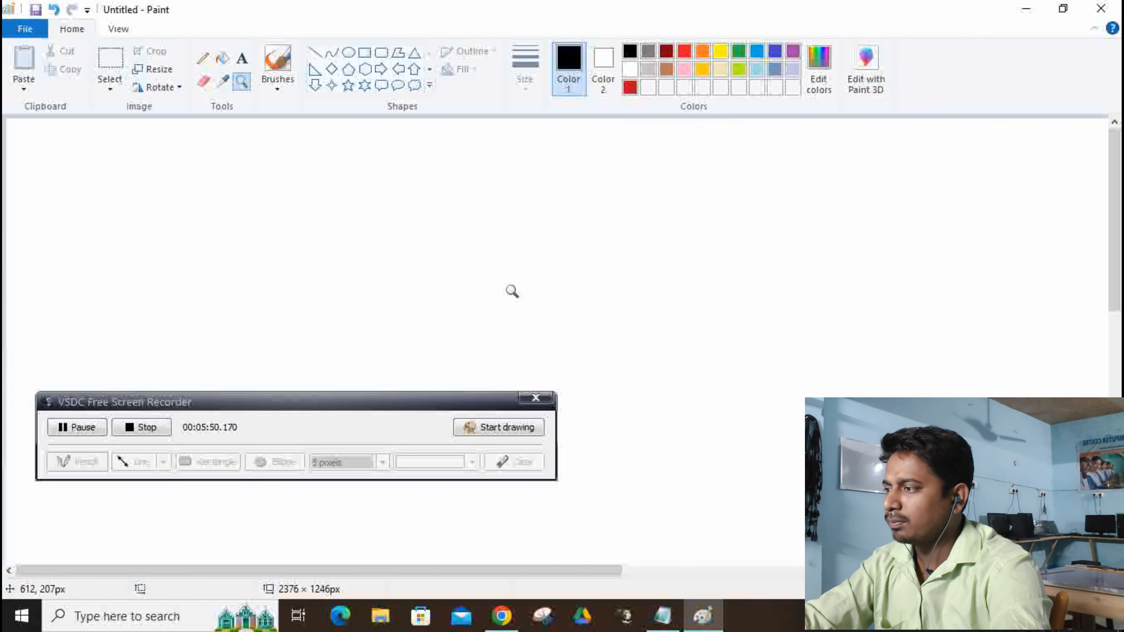
{"action": "left_click", "coordinate": [515, 315]}
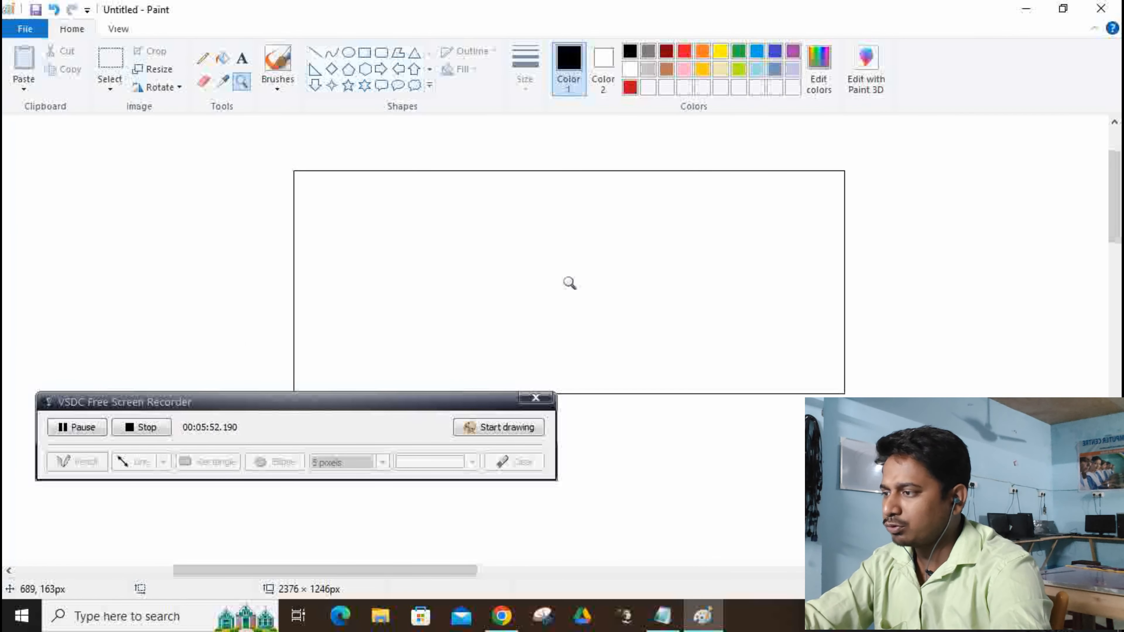
{"action": "key", "text": "Escape"}
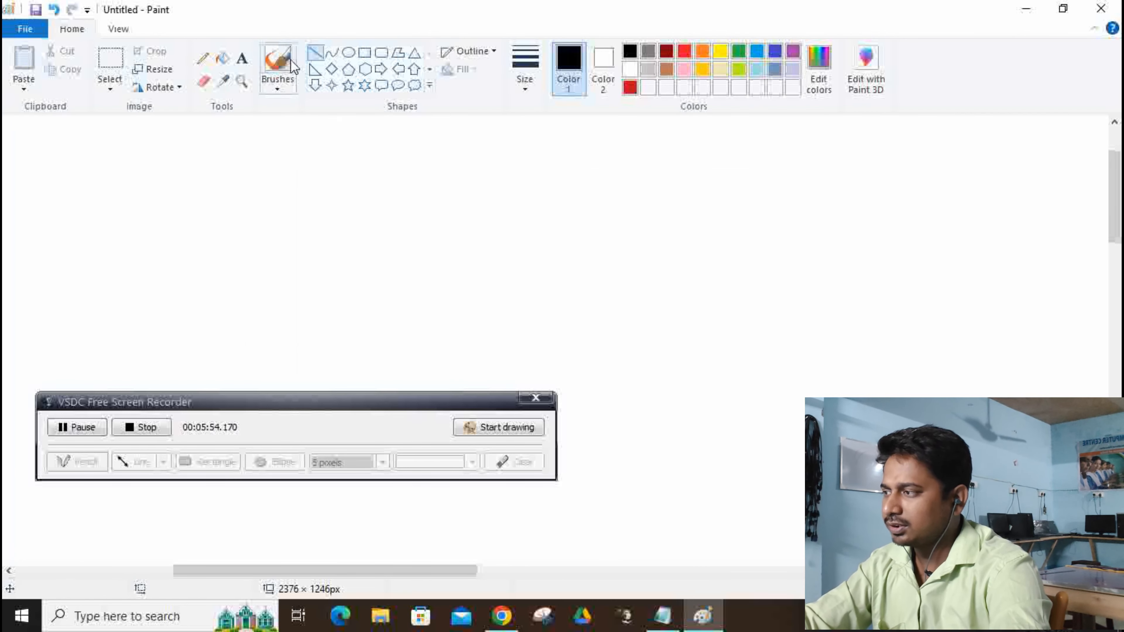
{"action": "left_click", "coordinate": [202, 60]}
{"action": "mouse_move", "coordinate": [472, 168]}
{"action": "left_mouse_down"}
{"action": "mouse_move", "coordinate": [502, 307]}
{"action": "mouse_move", "coordinate": [703, 299]}
{"action": "mouse_move", "coordinate": [676, 144]}
{"action": "mouse_move", "coordinate": [484, 162]}
{"action": "left_mouse_up"}
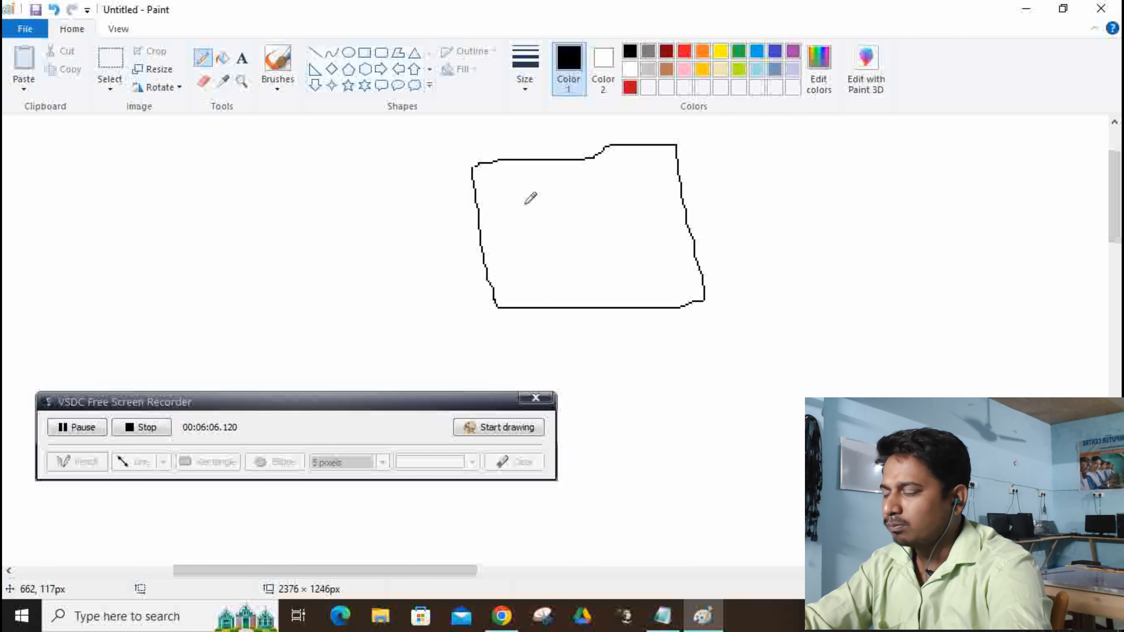
Step: Close the small gap at the outline's upper-left corner with the Pencil
{"action": "left_click", "coordinate": [241, 84]}
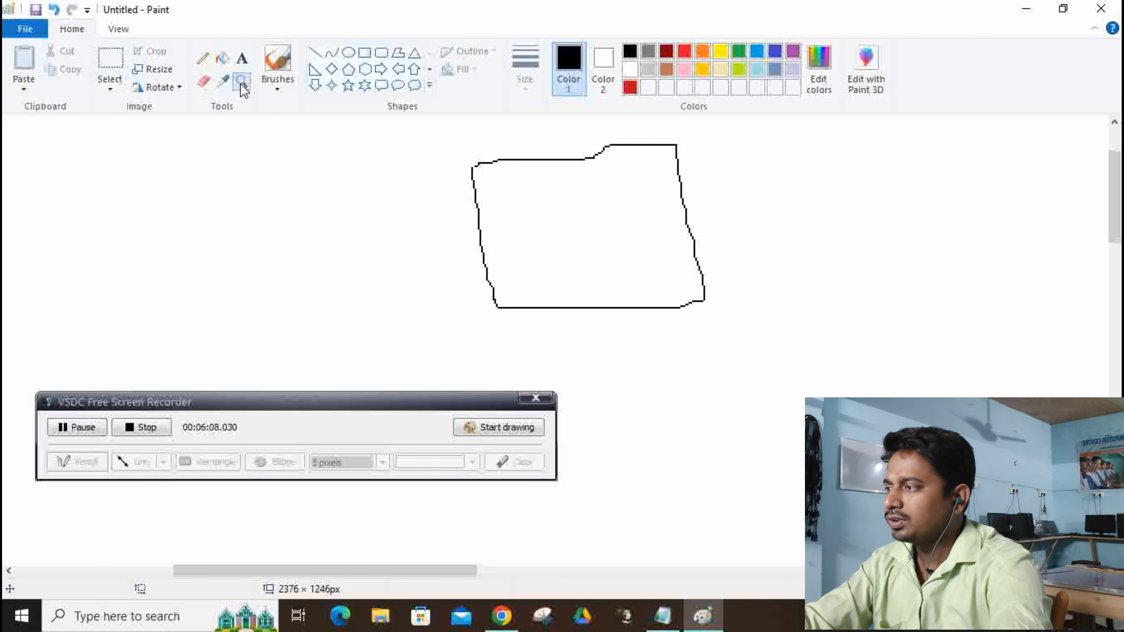
{"action": "left_click", "coordinate": [484, 161]}
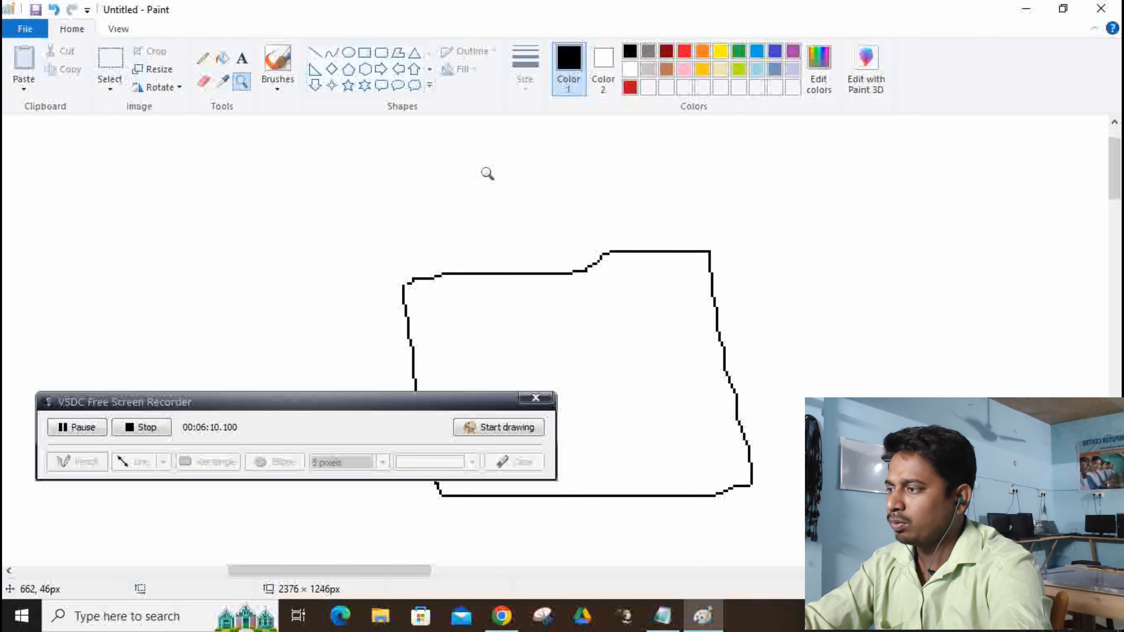
{"action": "left_click", "coordinate": [408, 301]}
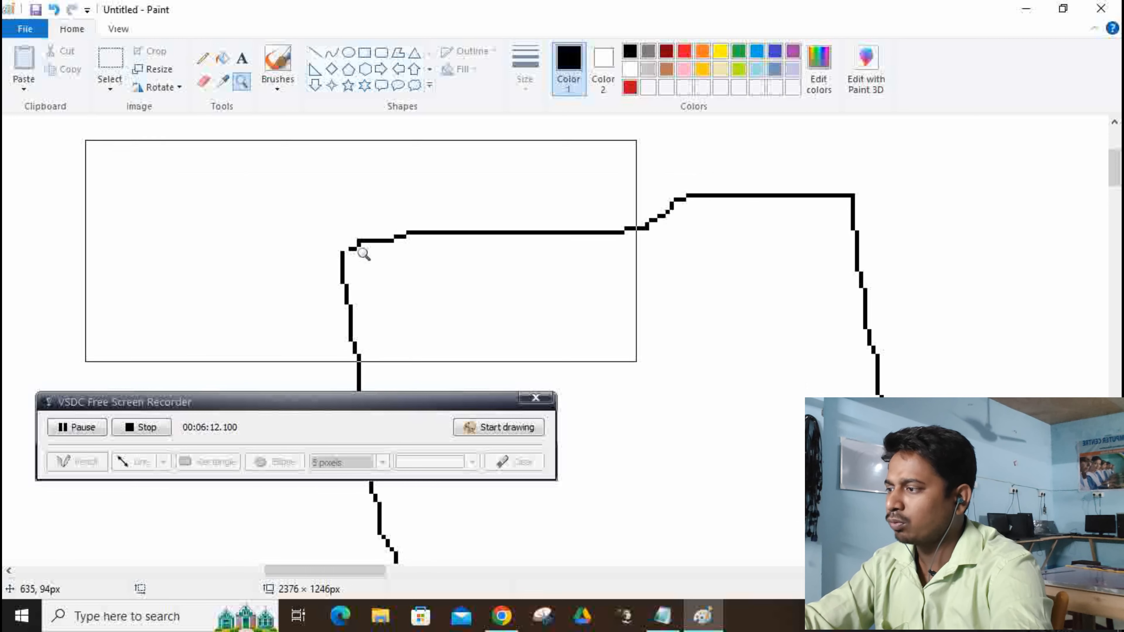
{"action": "left_click", "coordinate": [345, 253]}
{"action": "left_click", "coordinate": [294, 240]}
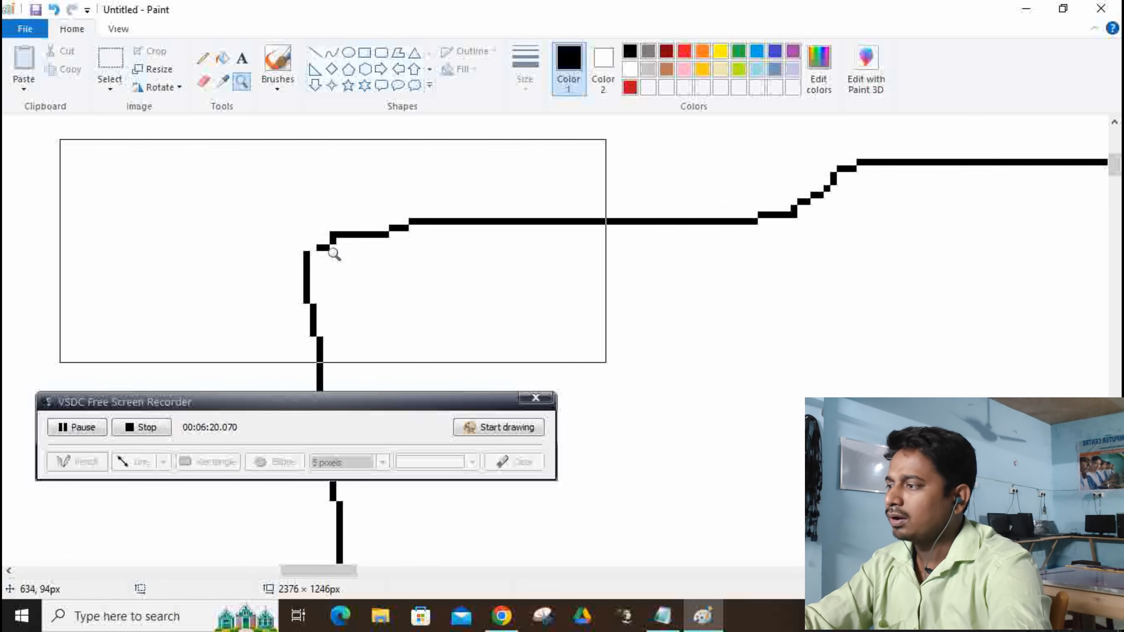
{"action": "left_click", "coordinate": [333, 241]}
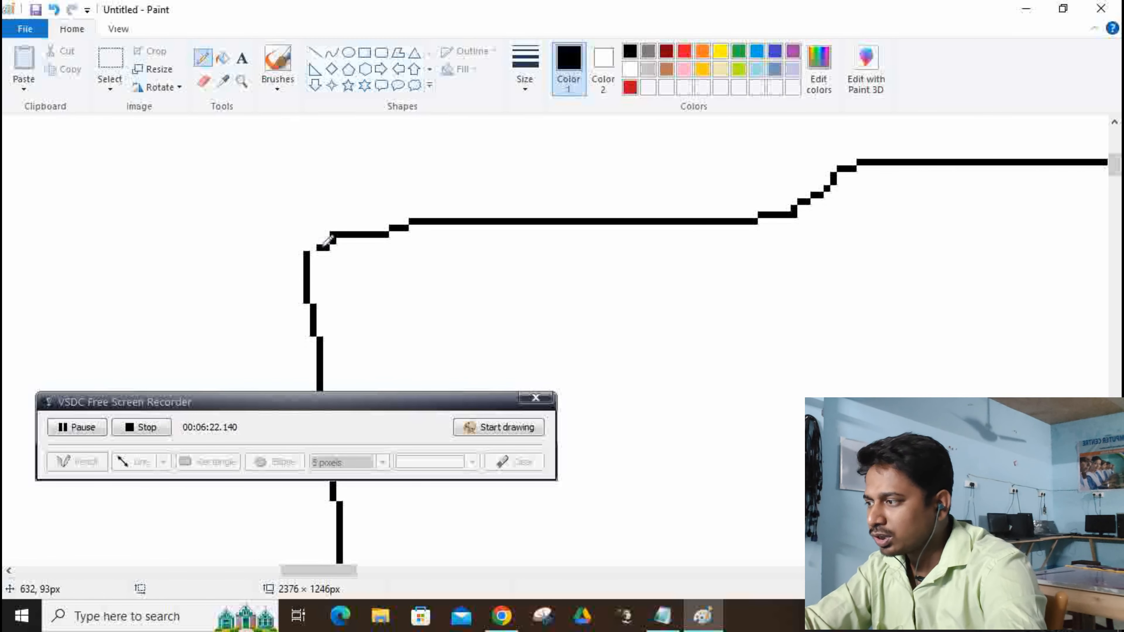
{"action": "left_click_drag", "start_coordinate": [327, 241], "coordinate": [310, 256]}
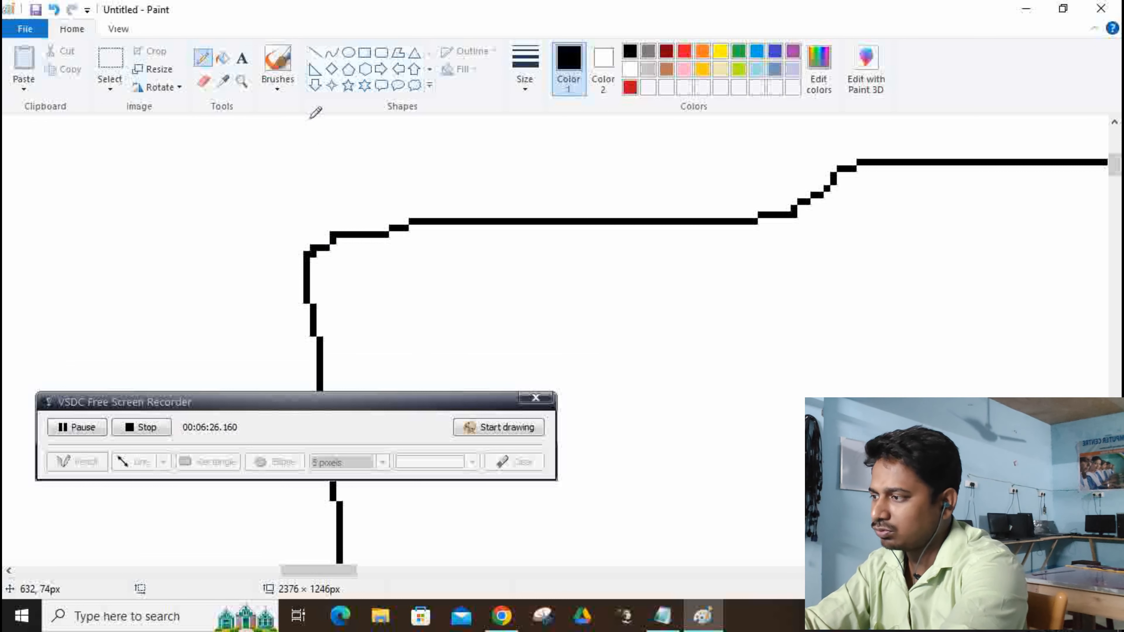
Step: Delete the freehand outline by selecting everything on the canvas
{"action": "left_click", "coordinate": [241, 81]}
{"action": "right_click", "coordinate": [517, 306]}
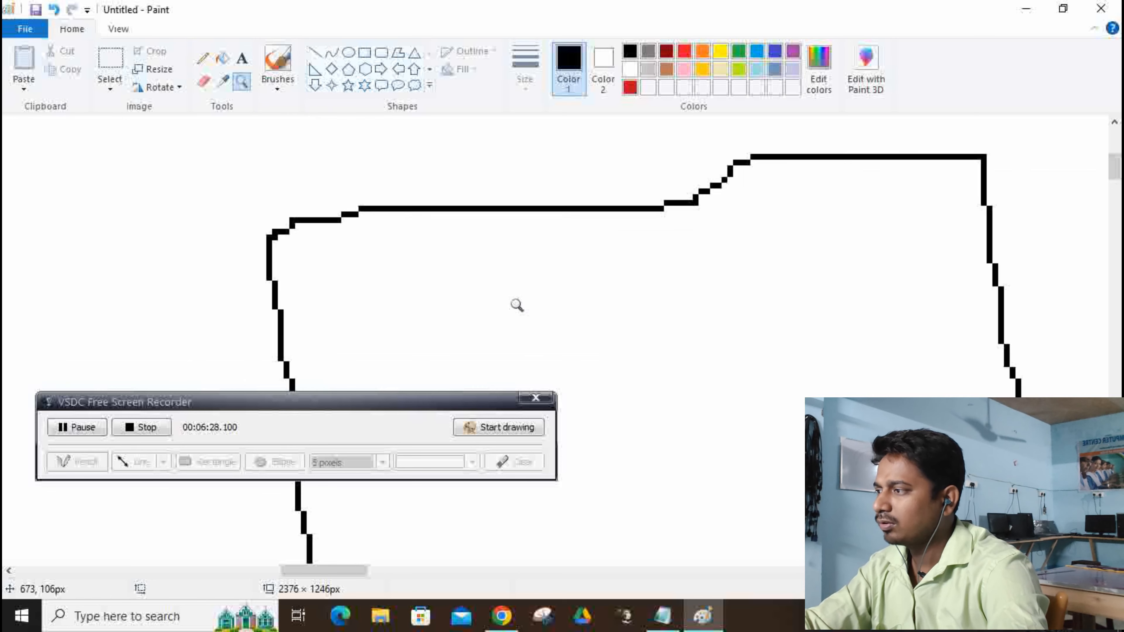
{"action": "right_click", "coordinate": [517, 307]}
{"action": "right_click", "coordinate": [517, 307]}
{"action": "right_click", "coordinate": [243, 239]}
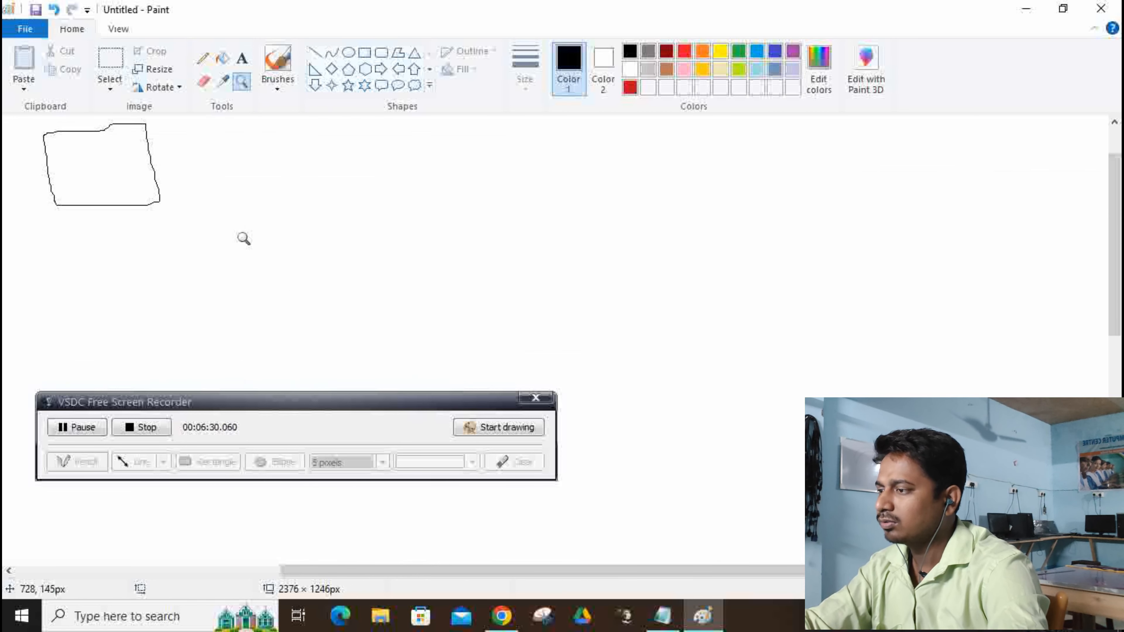
{"action": "left_click", "coordinate": [238, 229]}
{"action": "right_click", "coordinate": [461, 226]}
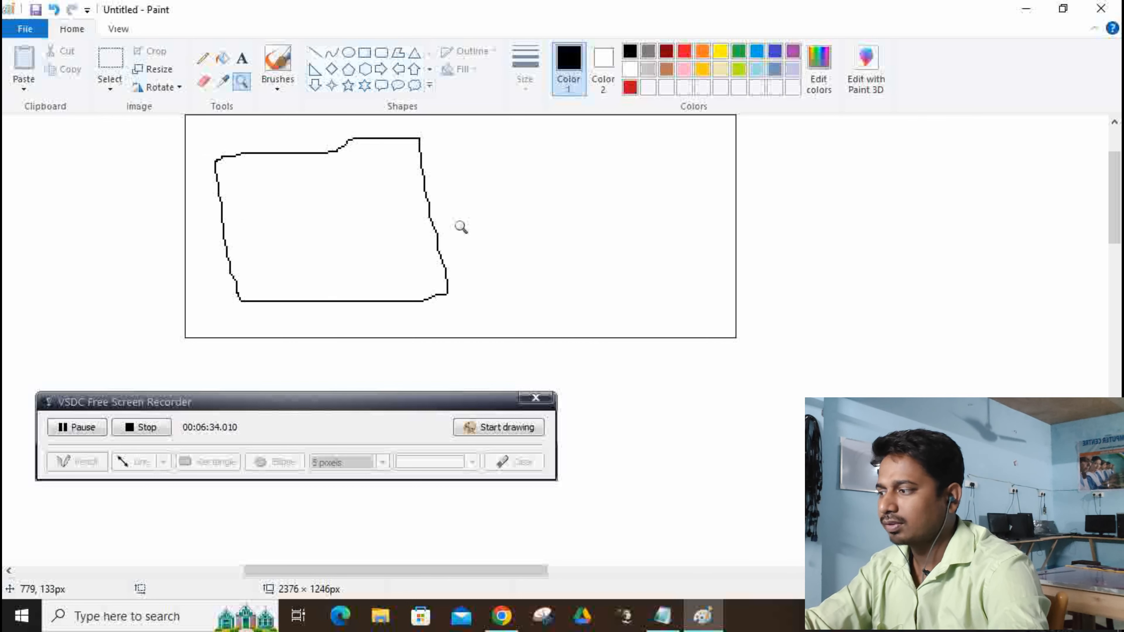
{"action": "key", "text": "ctrl+a"}
{"action": "key", "text": "Delete"}
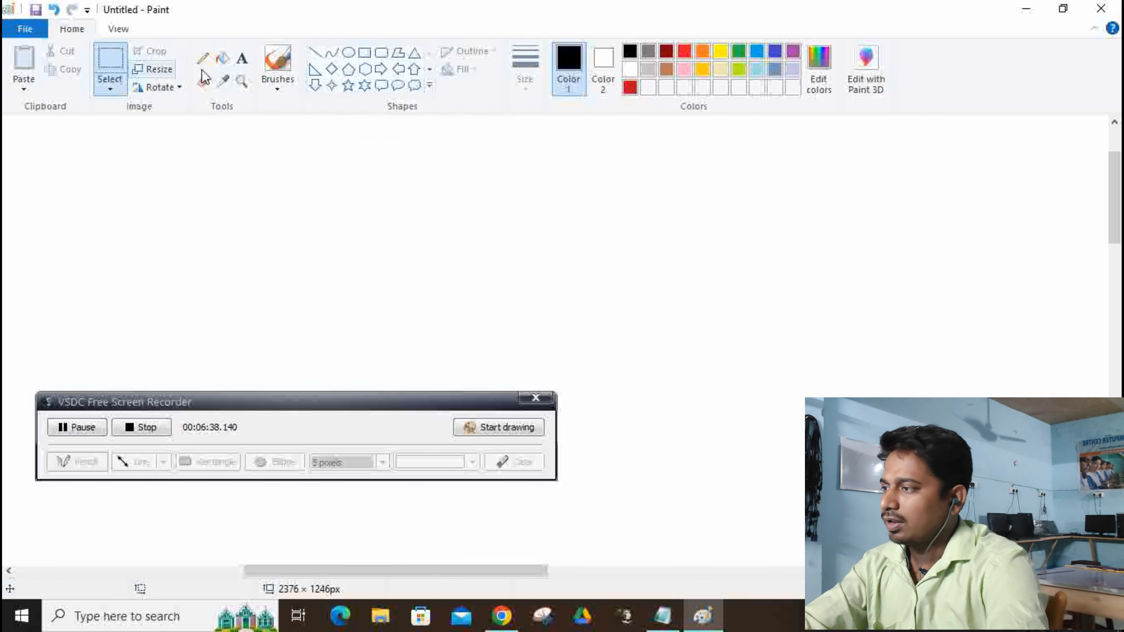
Step: Look through the full set of shapes, then show the canvas thumbnail window and close it again
{"action": "left_click", "coordinate": [429, 85]}
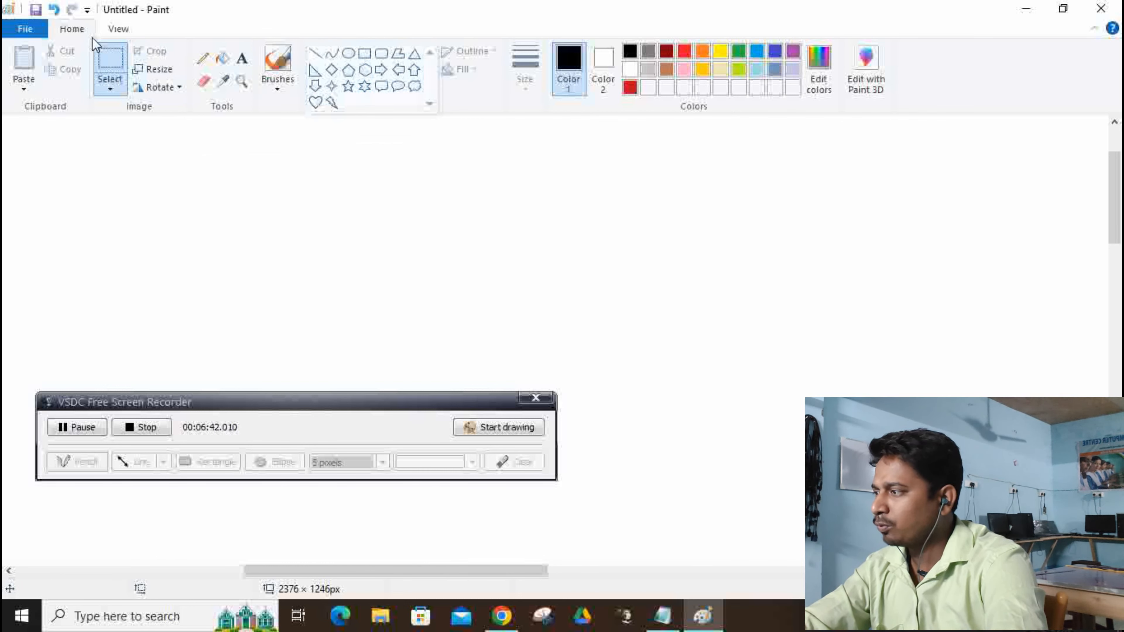
{"action": "left_click", "coordinate": [108, 31]}
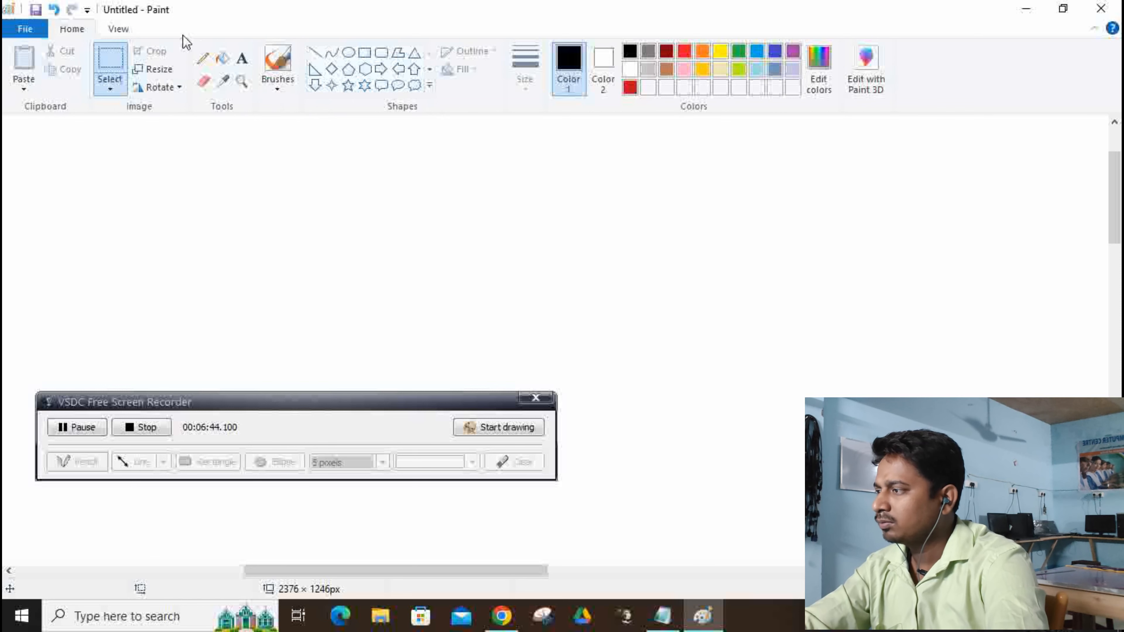
{"action": "left_click", "coordinate": [118, 29]}
{"action": "left_click", "coordinate": [272, 73]}
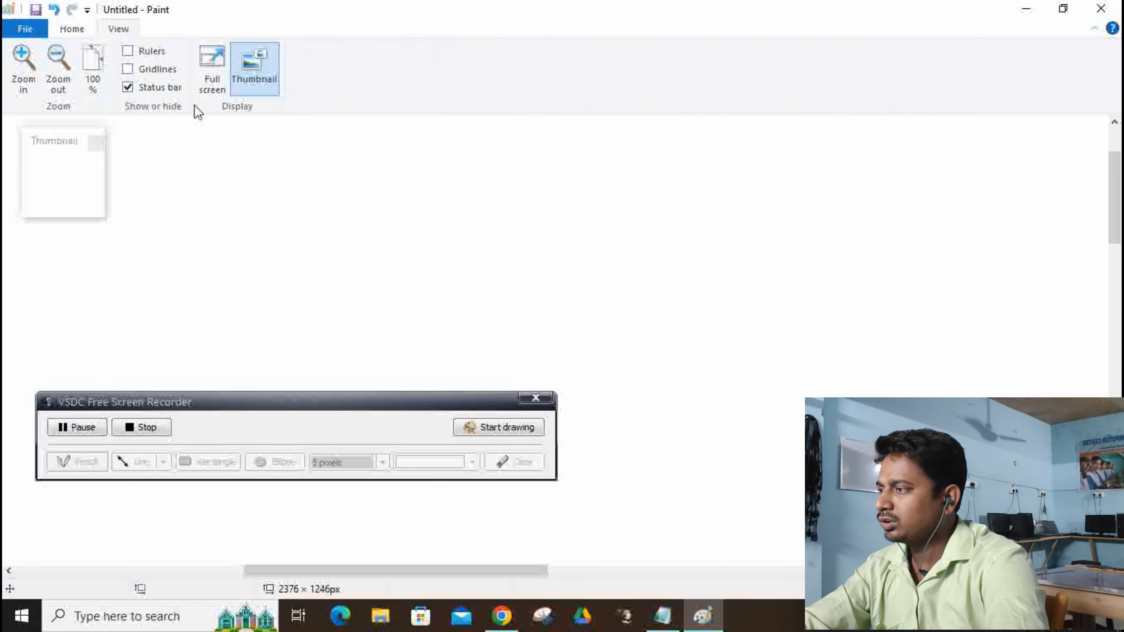
{"action": "left_click", "coordinate": [92, 161]}
{"action": "left_click", "coordinate": [96, 146]}
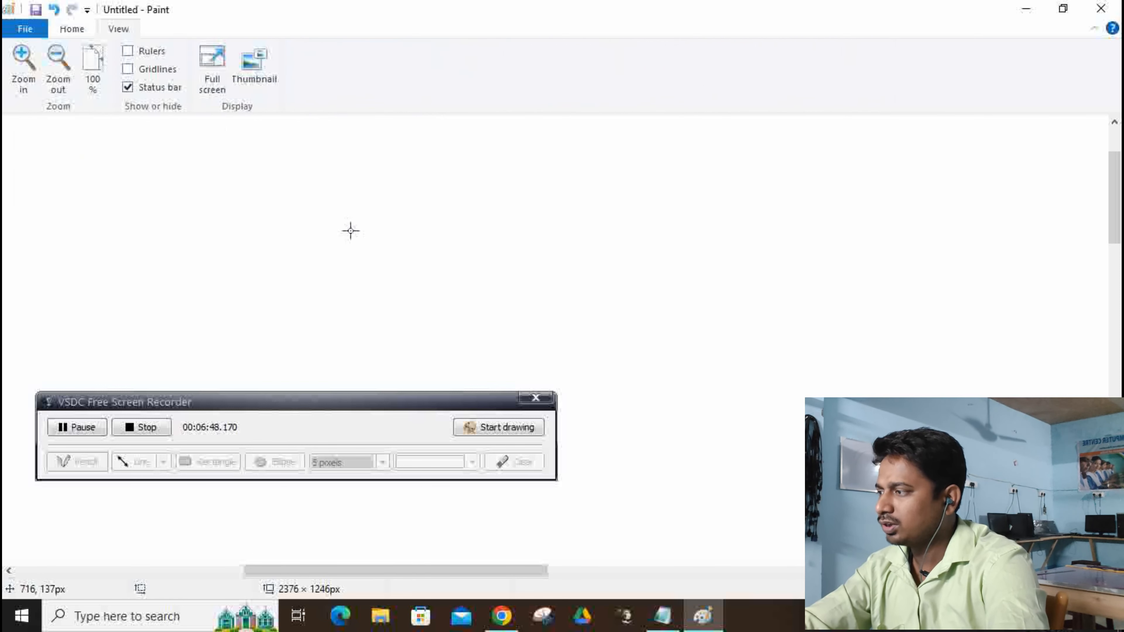